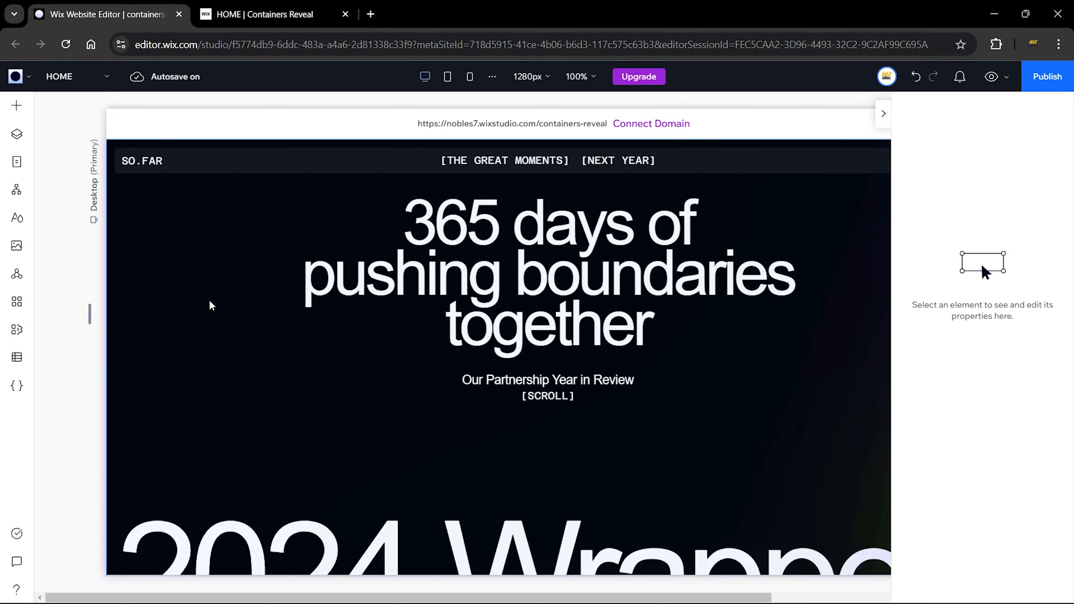
Step: Scroll through the live containers preview page, then return to the Wix Website Editor
left_click(184, 269)
scroll(184, 268, "down", 5)
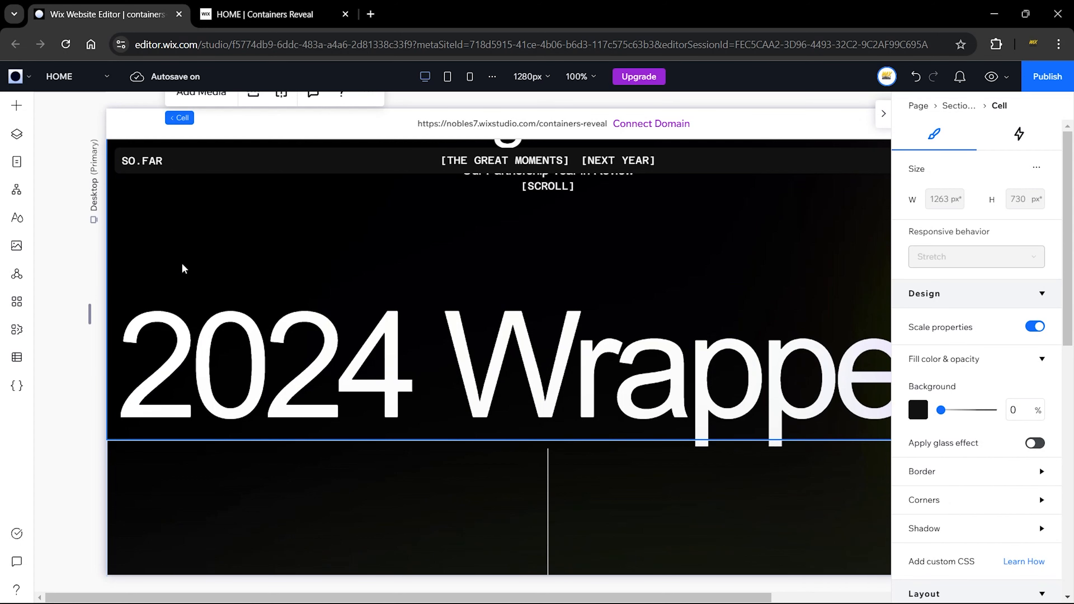
scroll(425, 238, "down", 4)
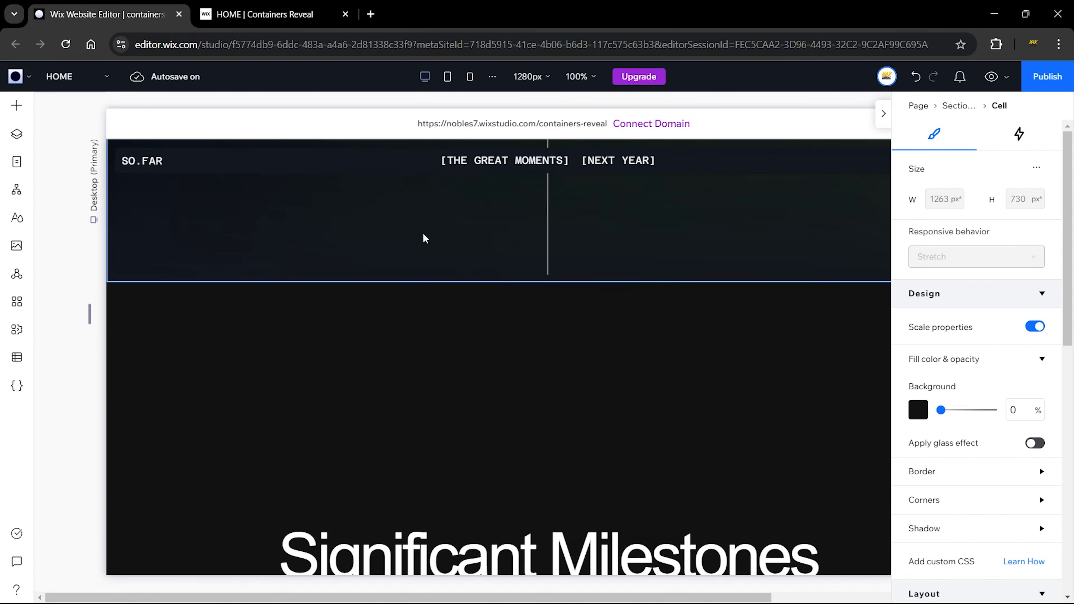
mouse_move(534, 286)
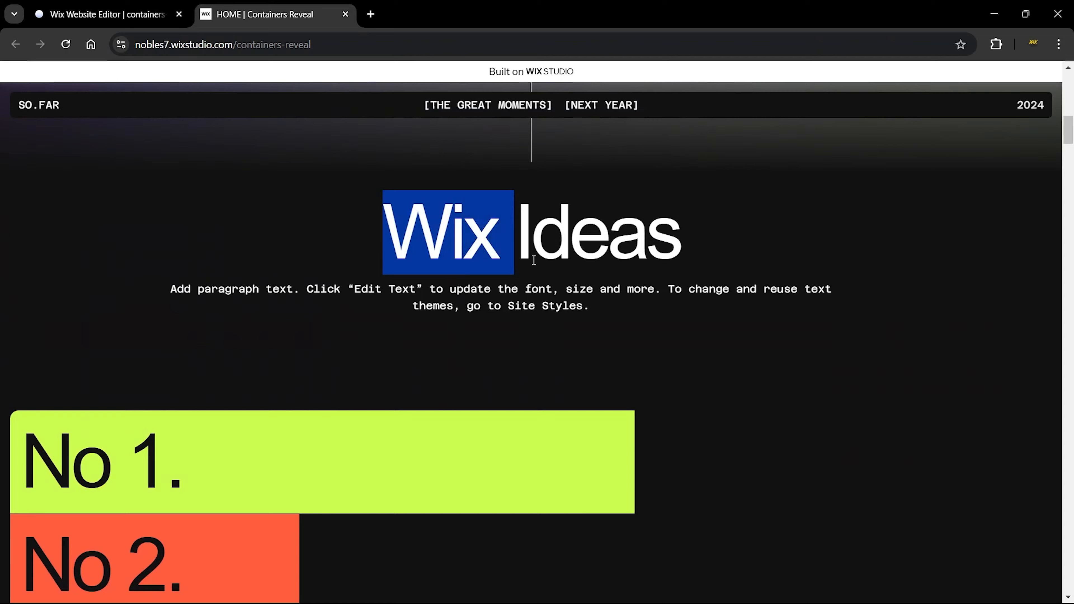
scroll(715, 317, "down", 3)
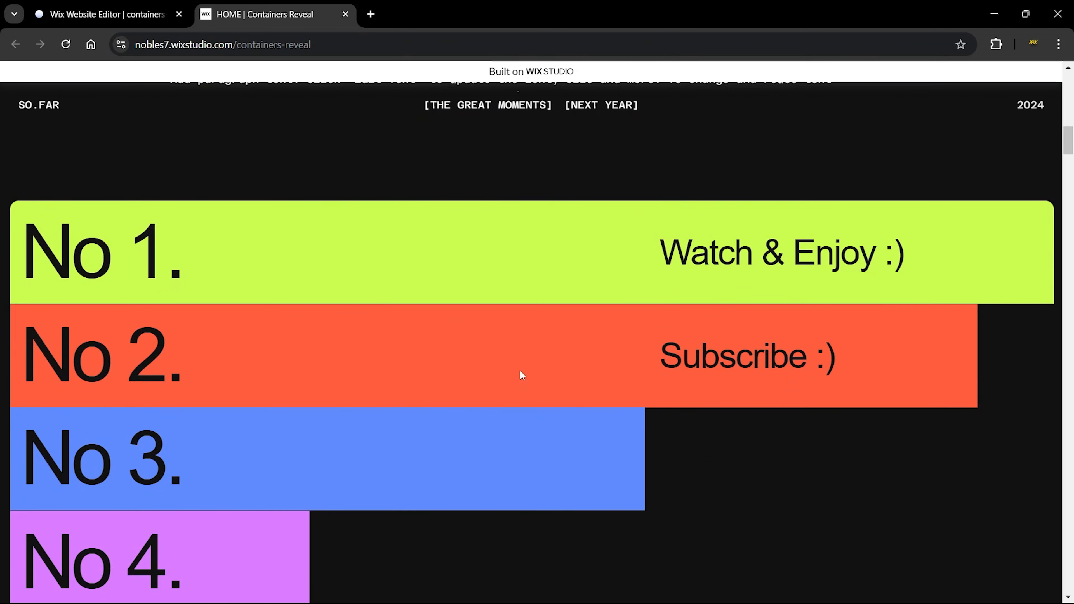
left_click(106, 14)
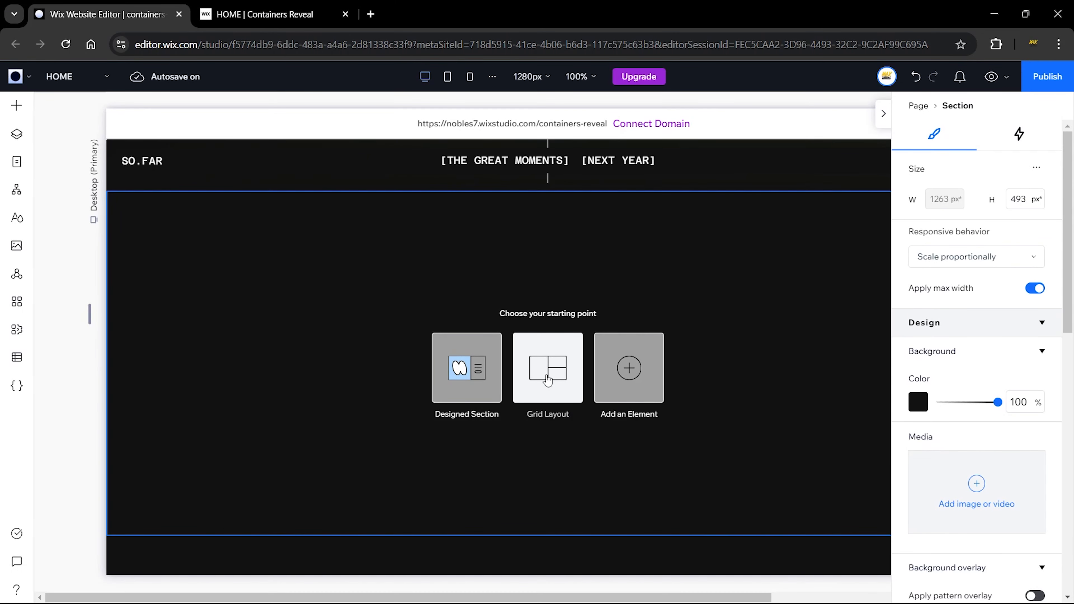
Step: Apply a two-row Section Grid to the empty section and select its upper cell
left_click(547, 380)
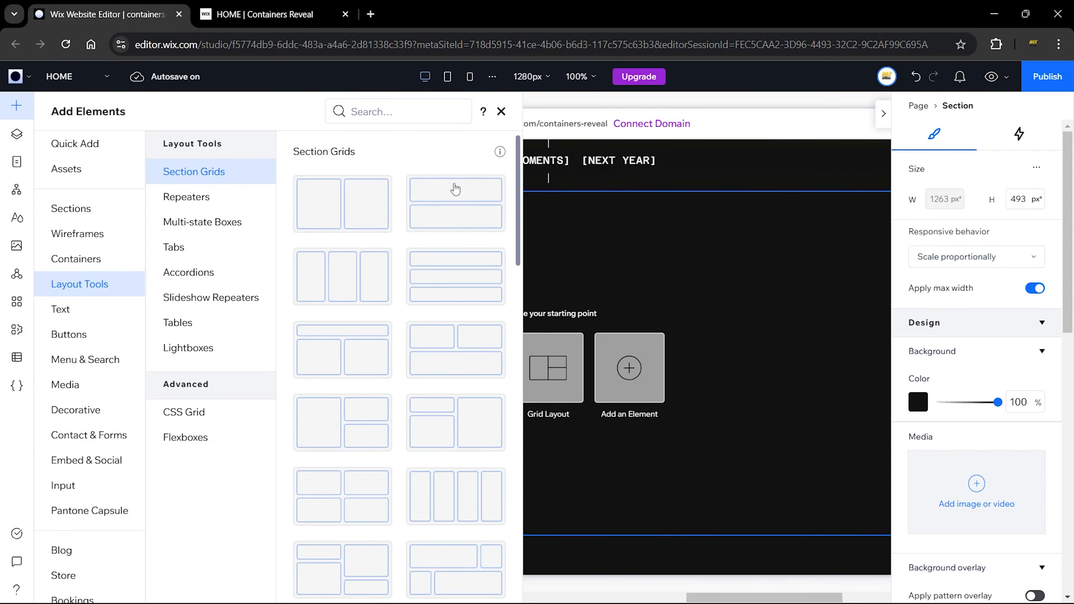
left_click(461, 214)
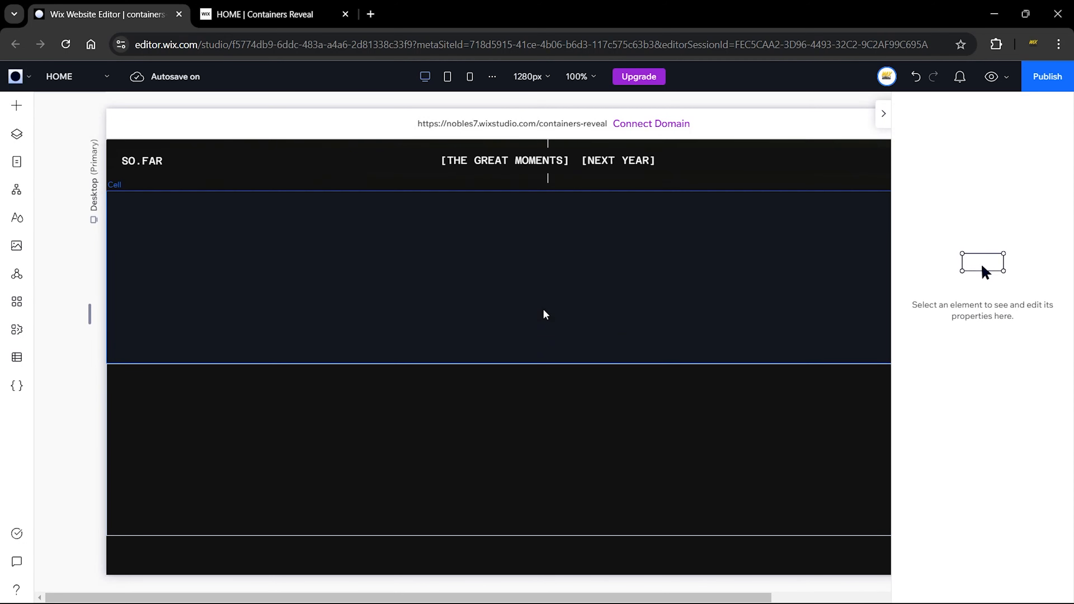
left_click(569, 323)
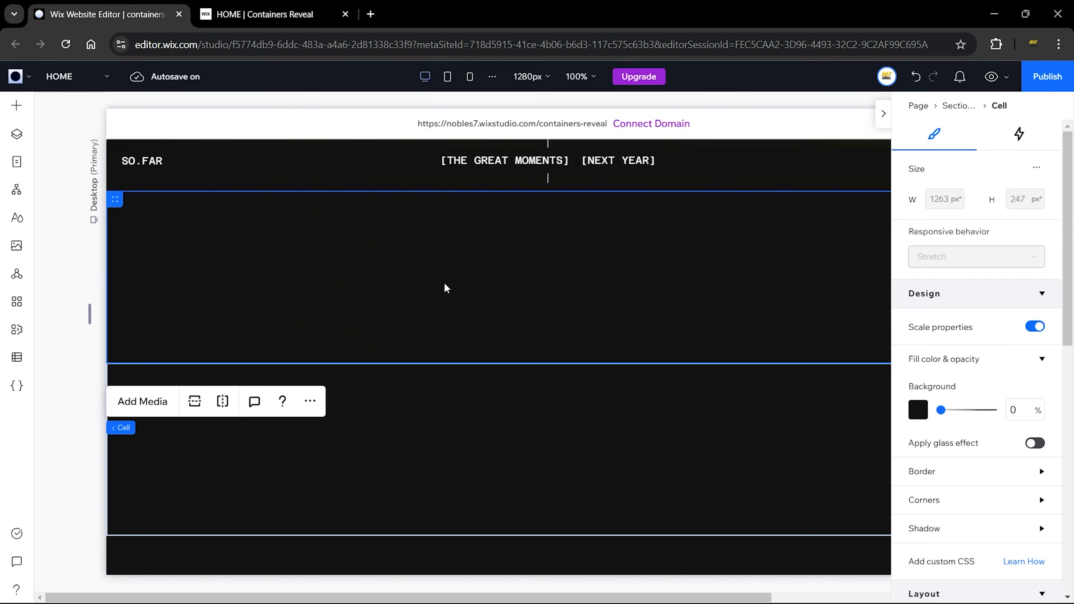
left_click(507, 471)
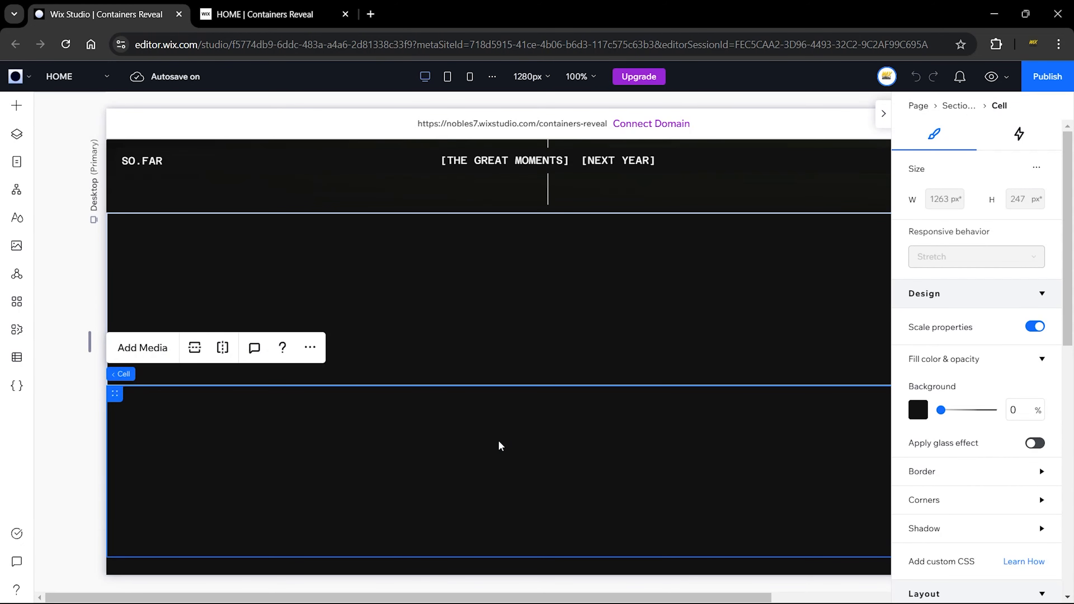
left_click(468, 328)
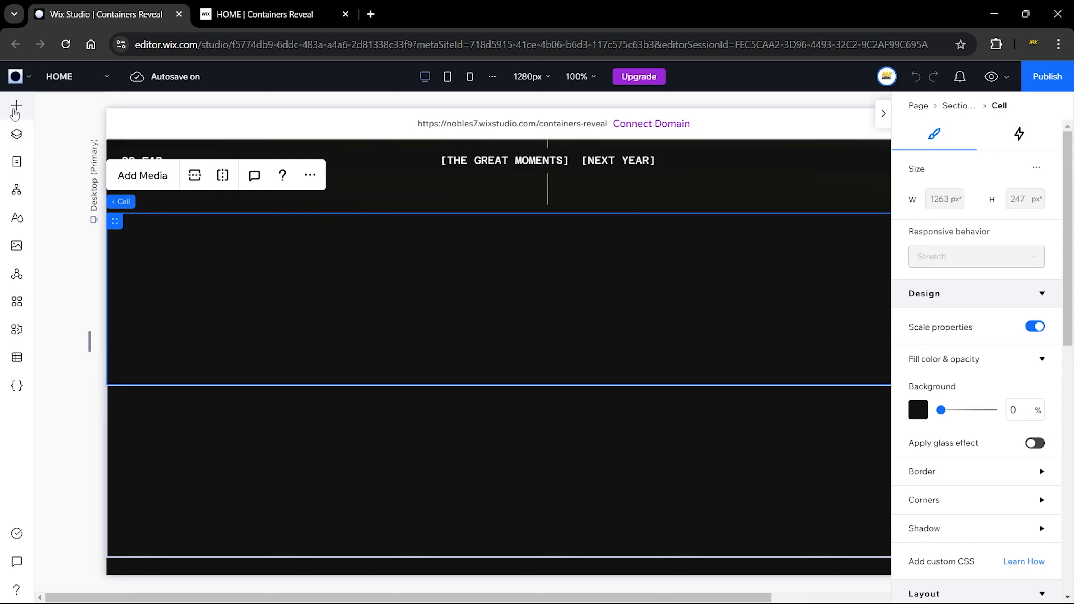
left_click(16, 106)
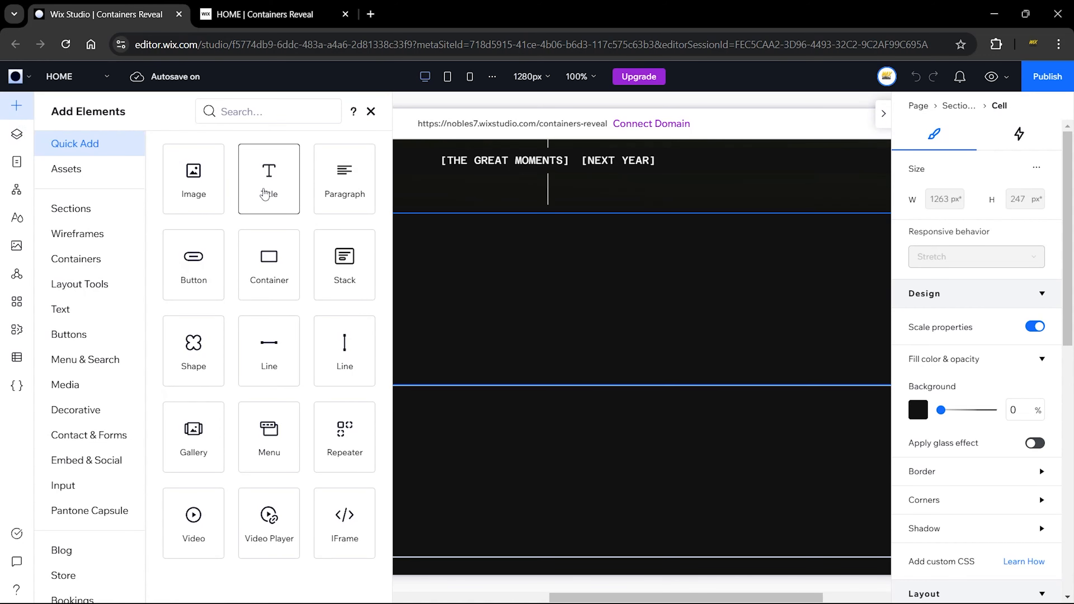
Step: Drop a Title into the upper cell, widen it to one line, retype it 'Wix Ideas' and centre it
left_click_drag(269, 187, 418, 269)
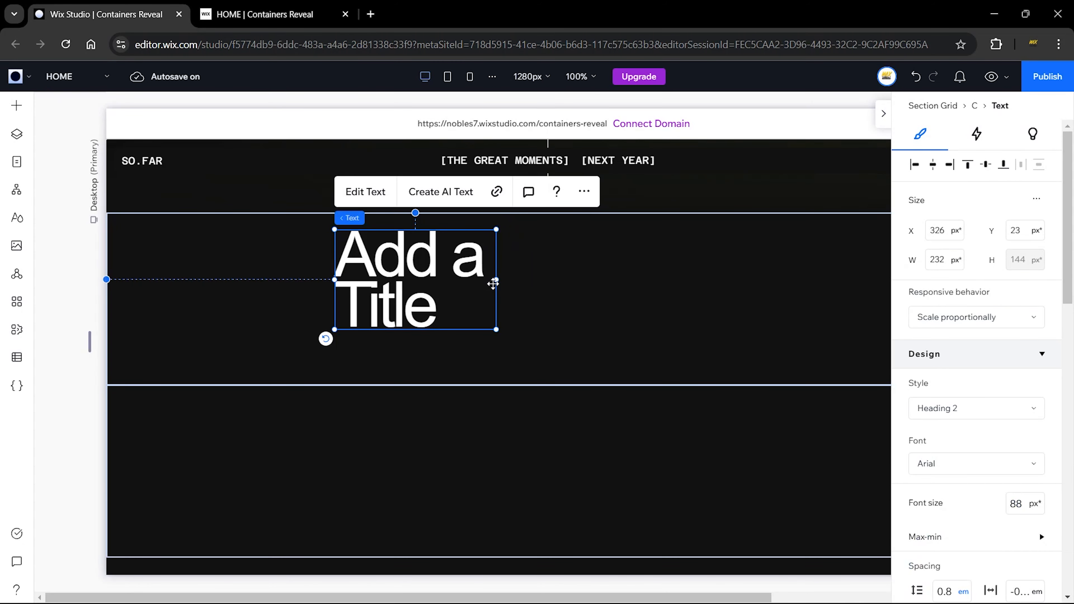
left_click_drag(545, 279, 634, 275)
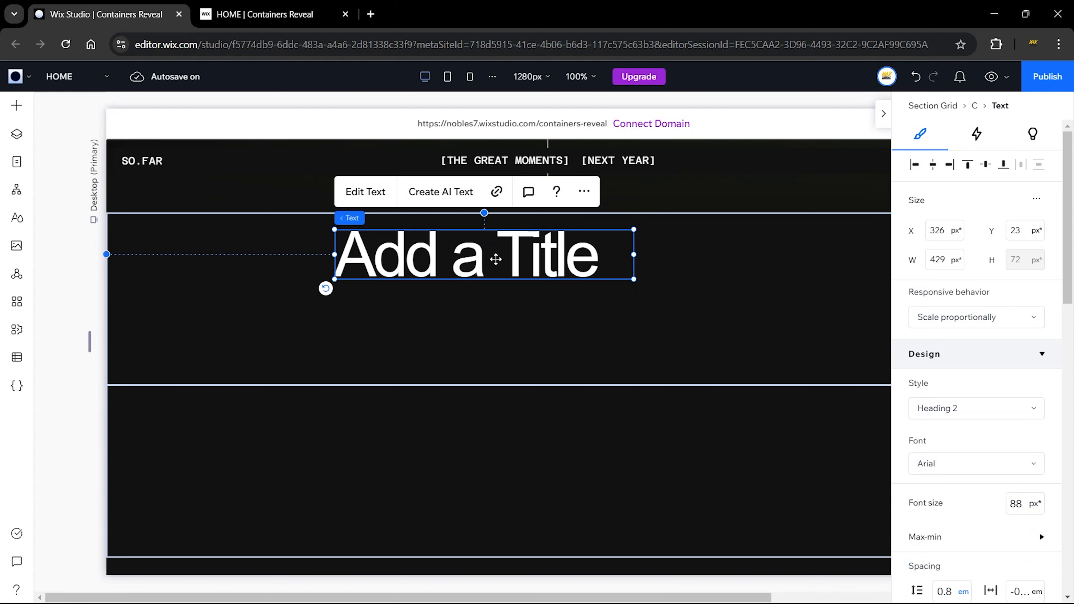
left_click(366, 193)
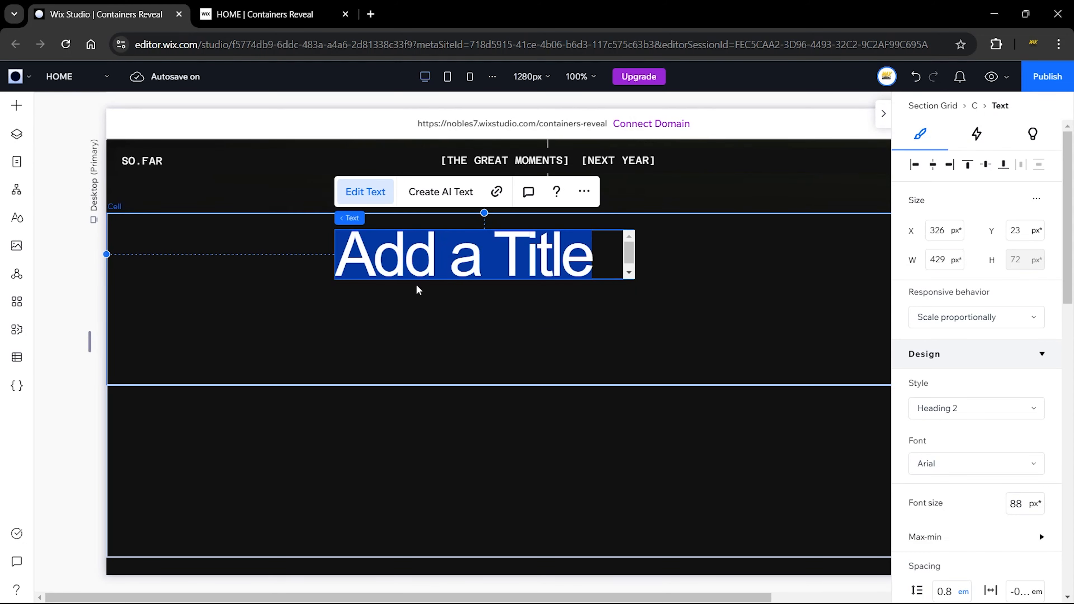
type("Wix I")
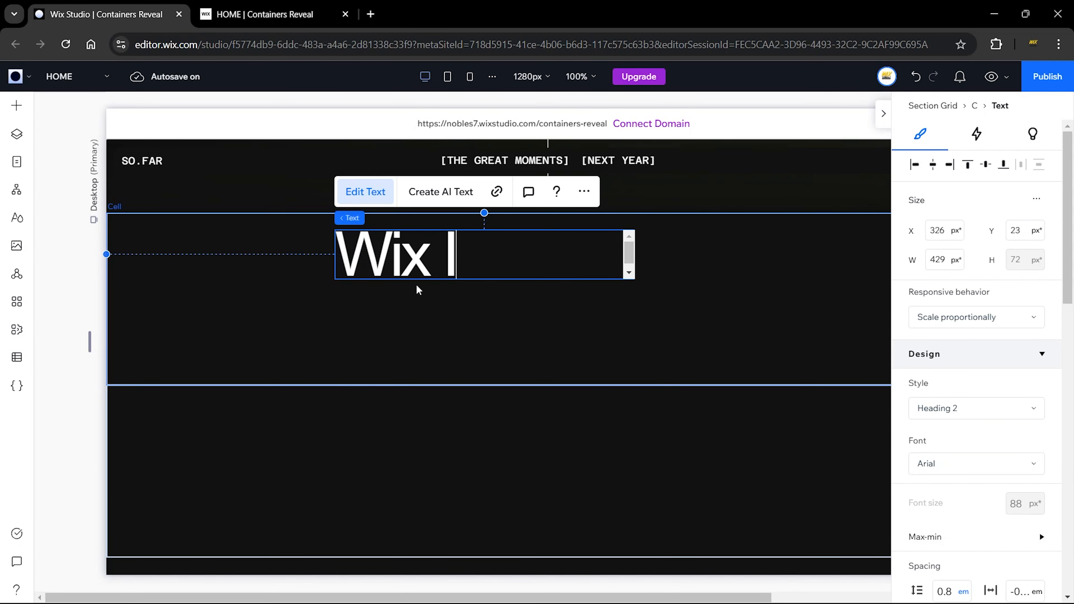
type("deas")
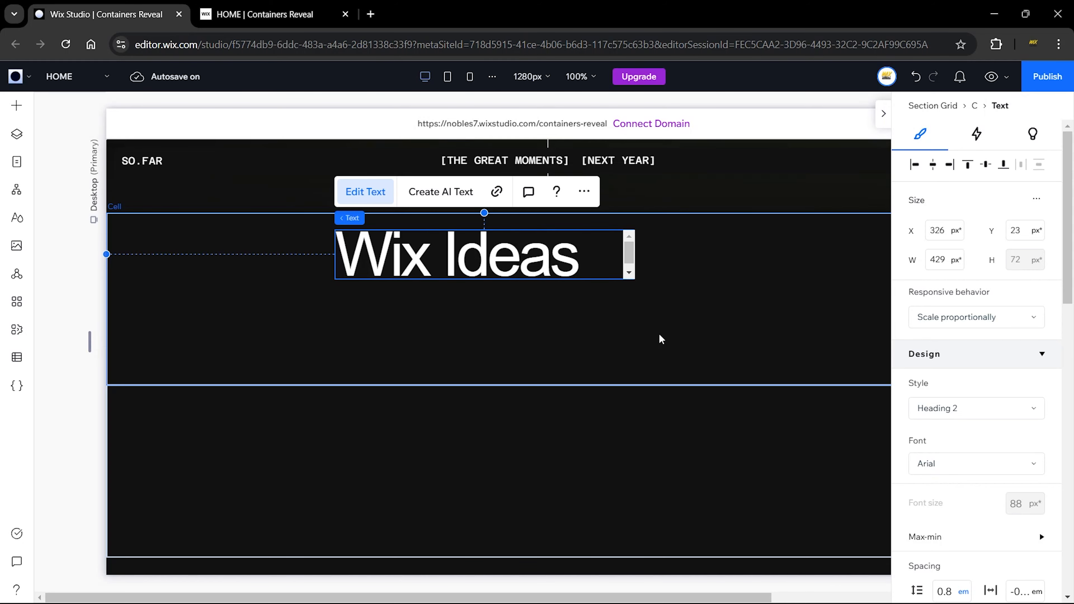
key("ctrl+a")
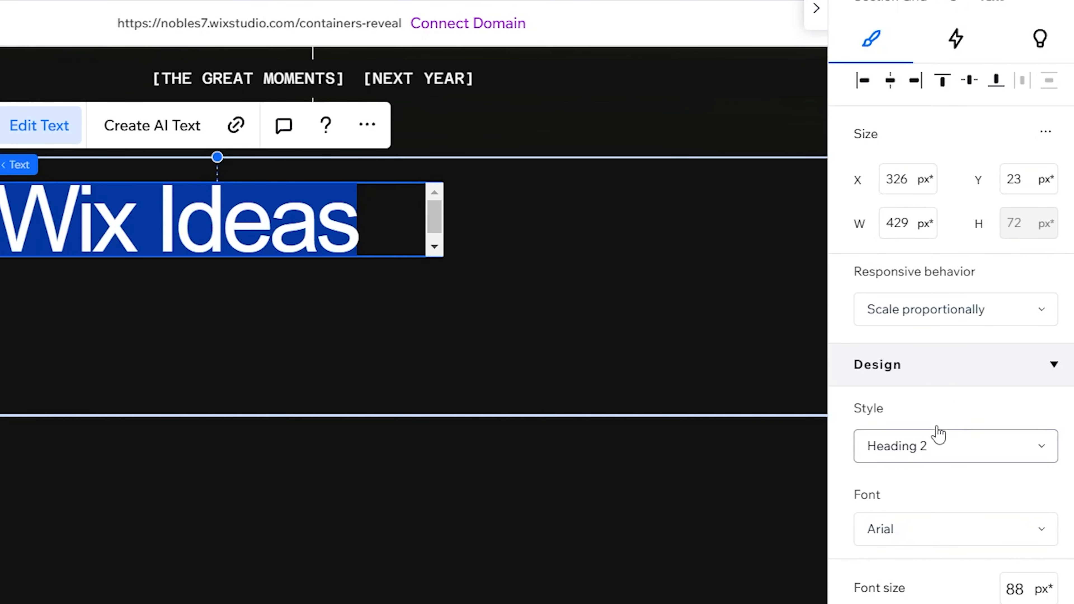
scroll(938, 434, "down", 10)
left_click(909, 507)
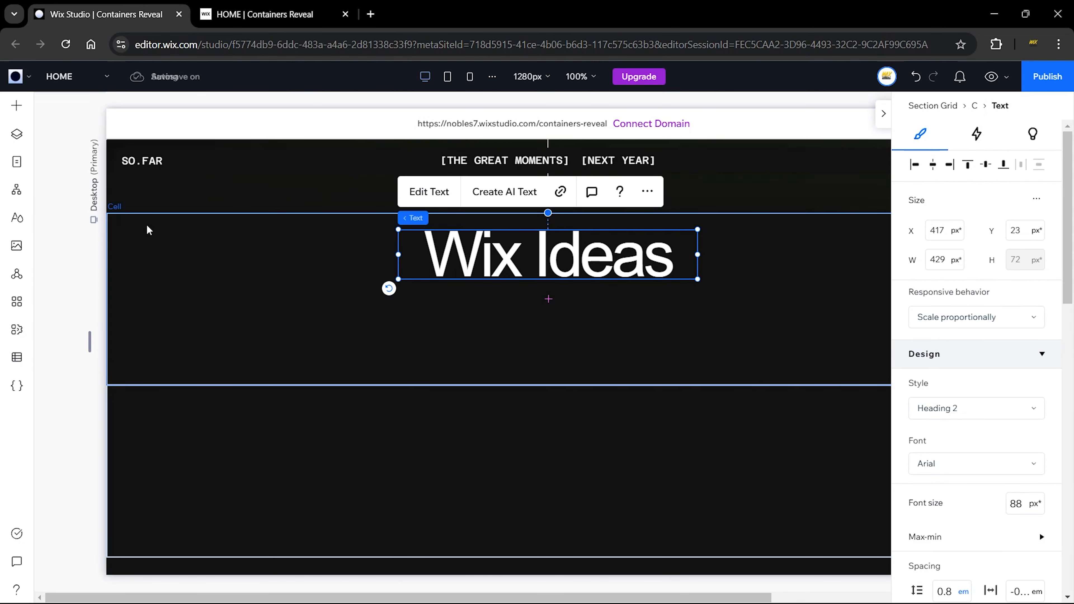
left_click(15, 106)
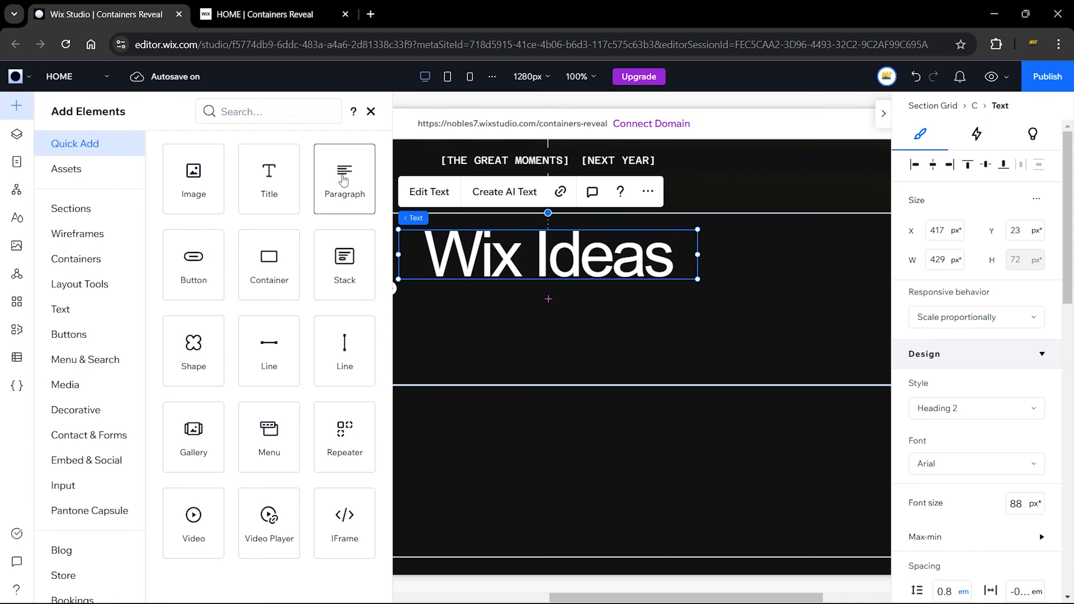
Step: Add a paragraph under the heading, widen it to about 520 px, and centre its text and position
left_click_drag(340, 178, 545, 320)
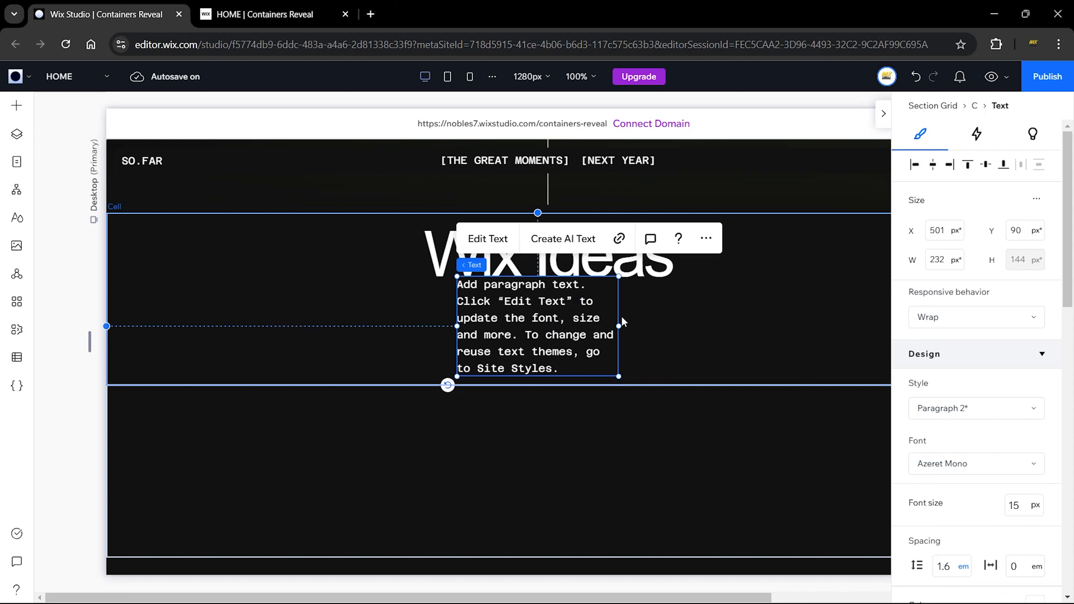
left_click_drag(619, 325, 823, 322)
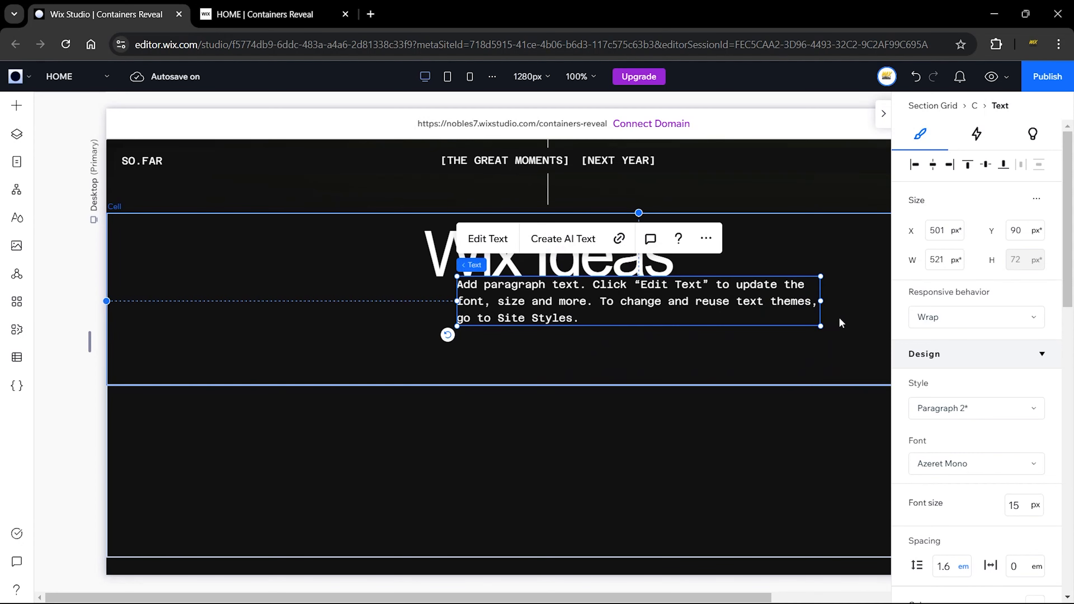
scroll(952, 380, "down", 5)
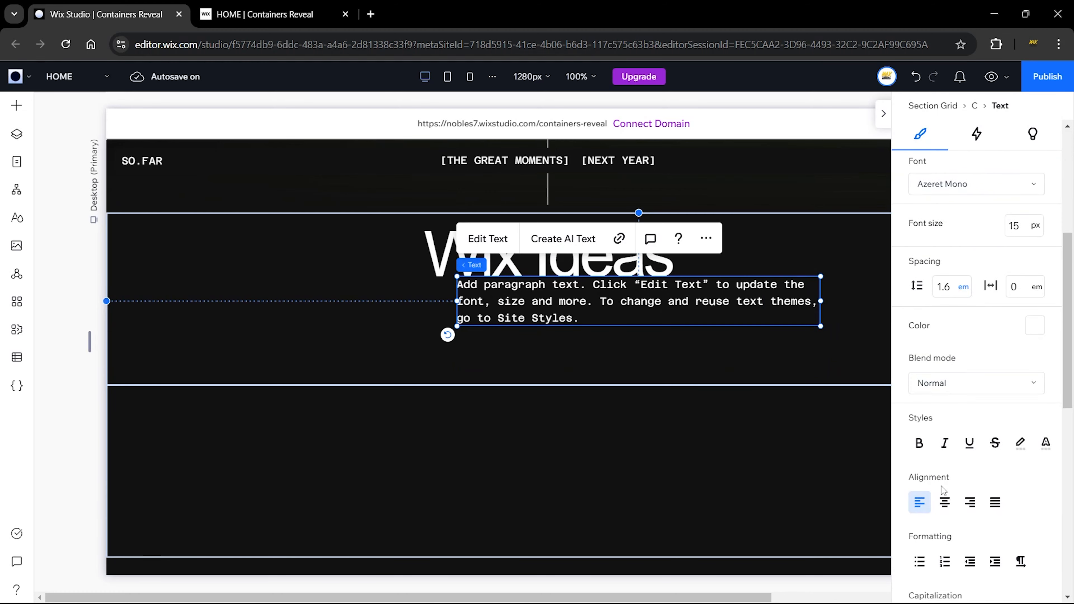
left_click(944, 502)
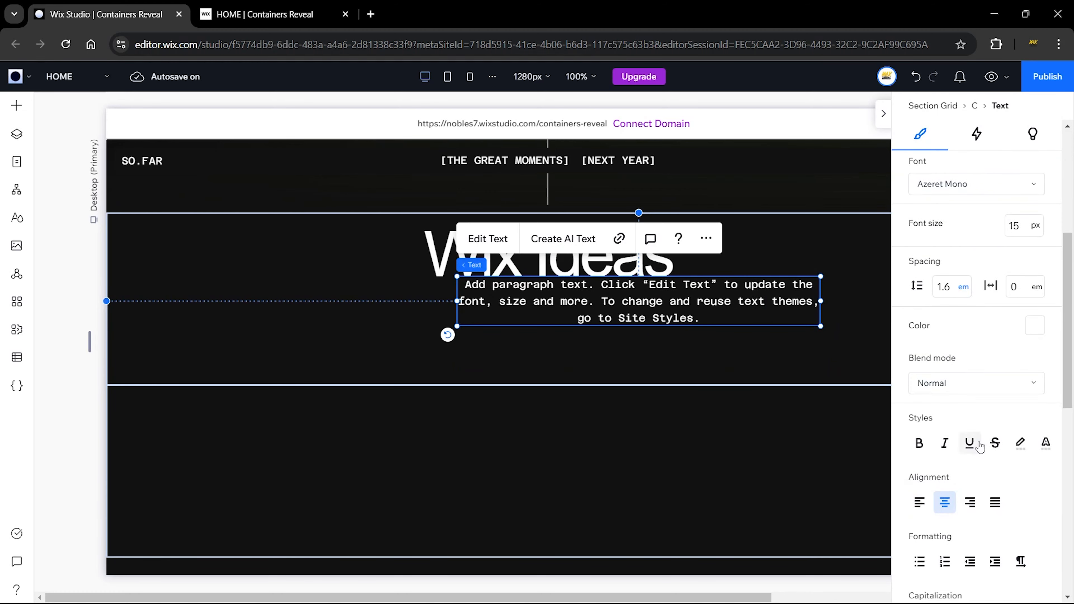
scroll(987, 431, "up", 5)
left_click_drag(699, 300, 608, 312)
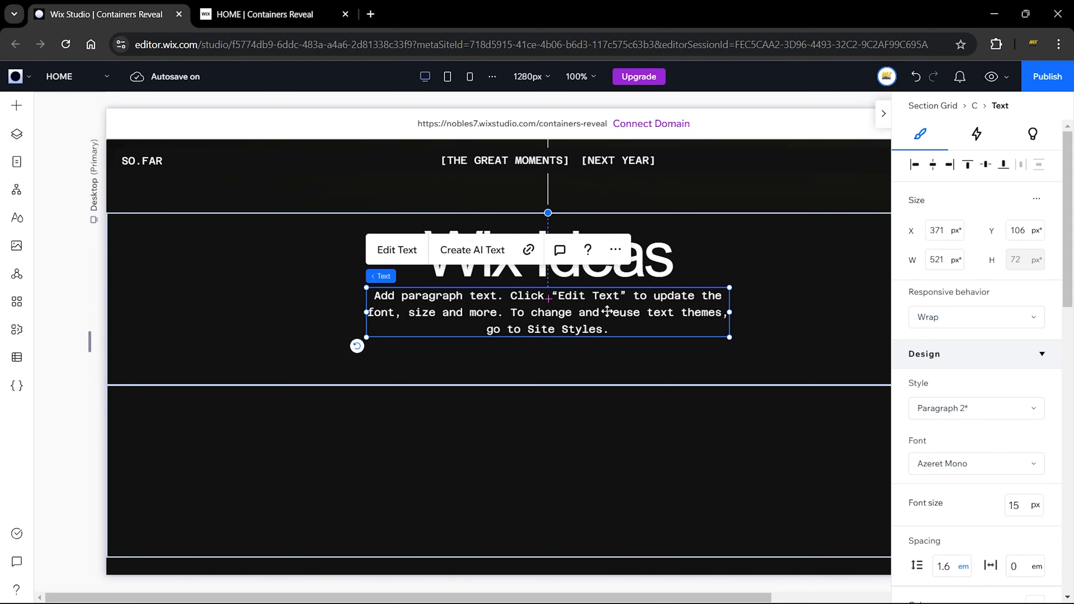
Step: Stack the Wix Ideas heading with its paragraph and align the stack to the cell's top
left_click(671, 257, "shift")
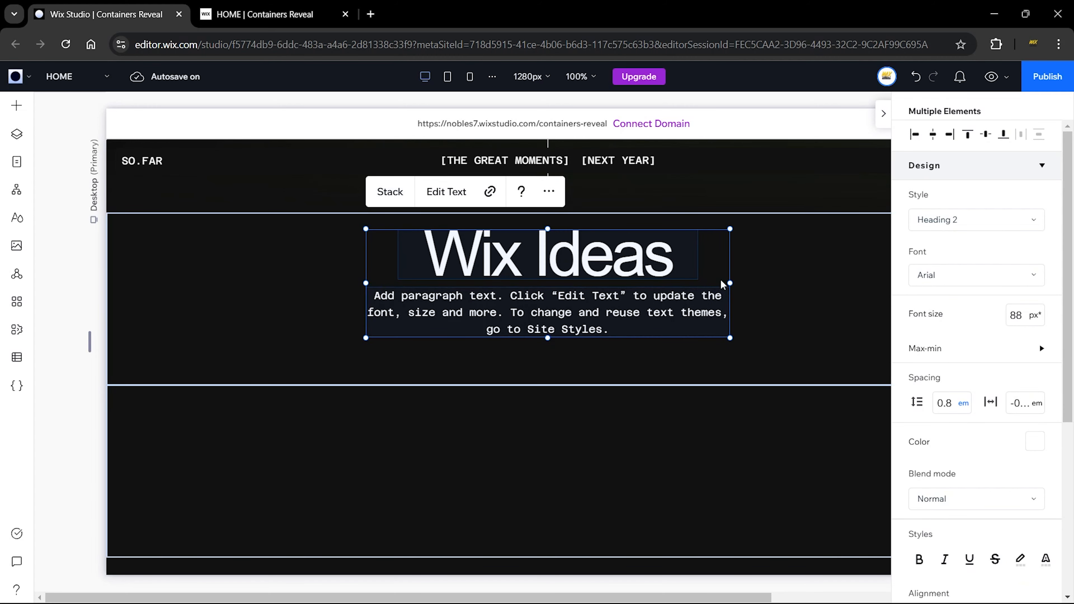
left_click(389, 192)
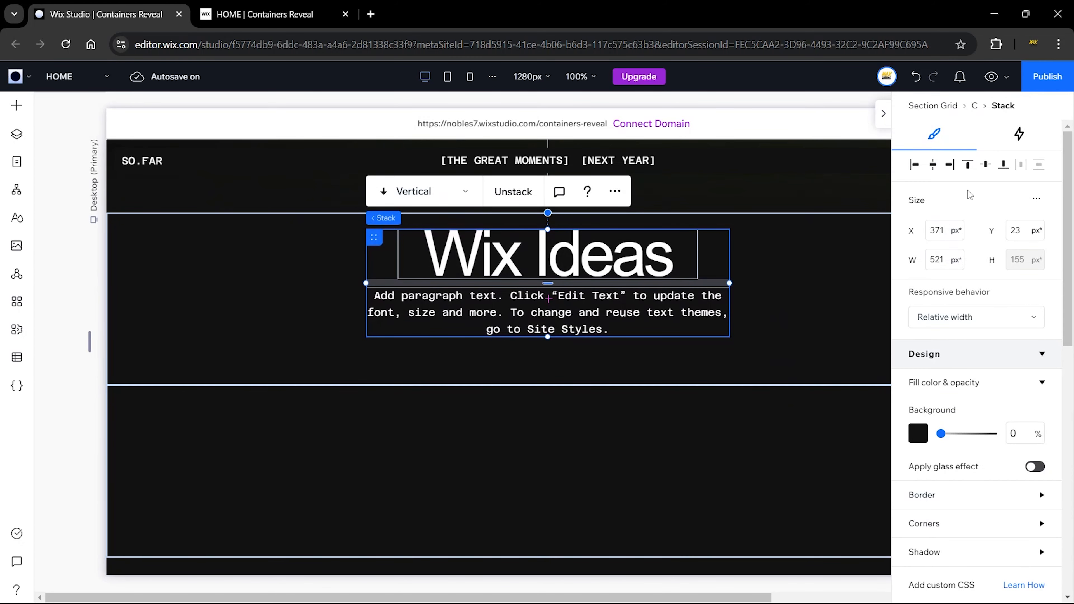
left_click(969, 165)
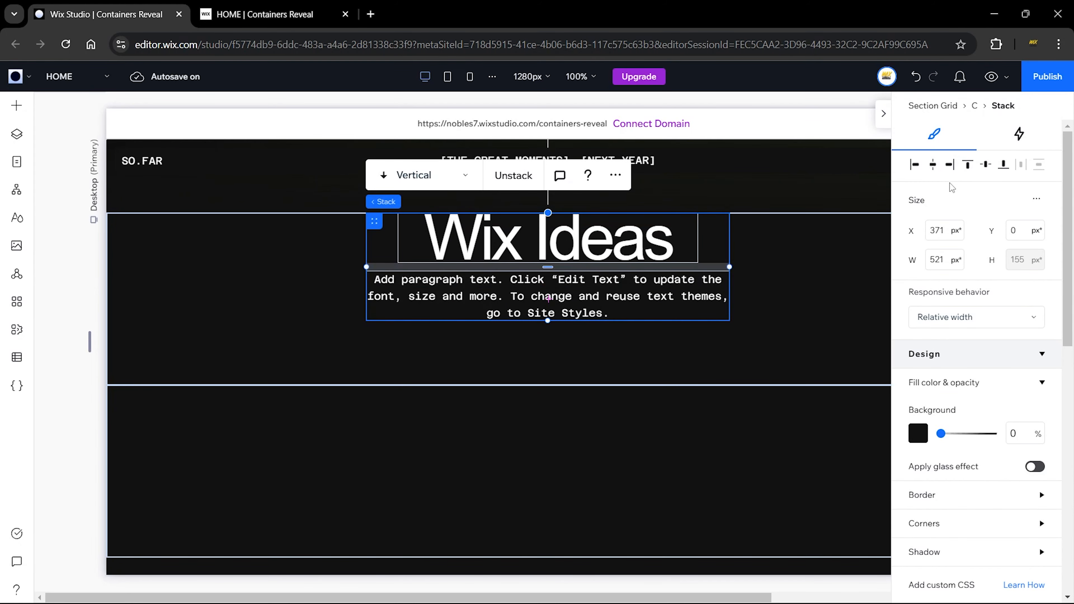
left_click(793, 278)
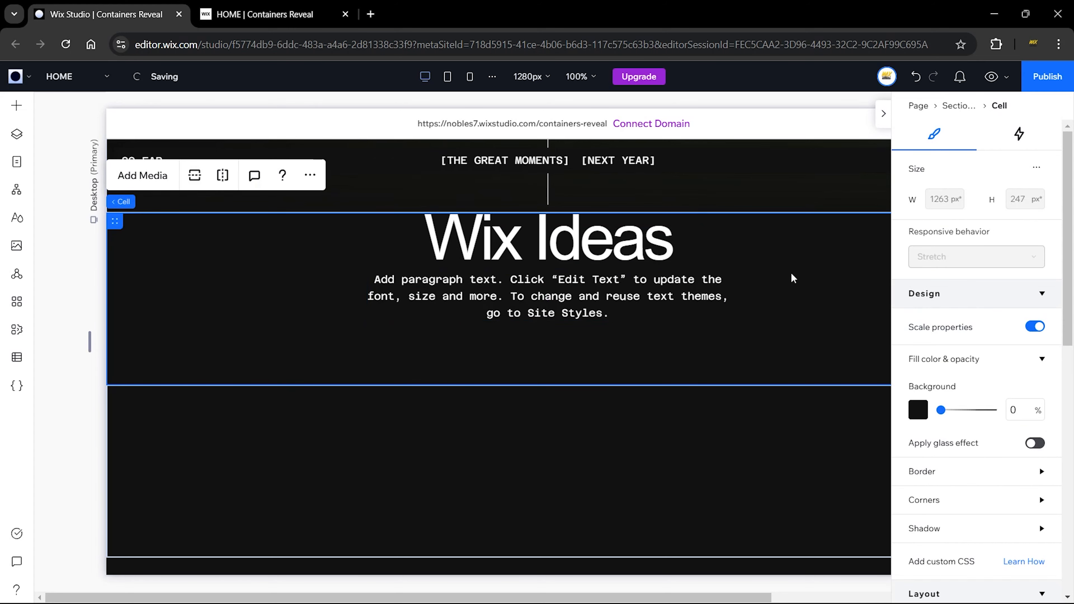
scroll(791, 278, "down", 3)
left_click(662, 295)
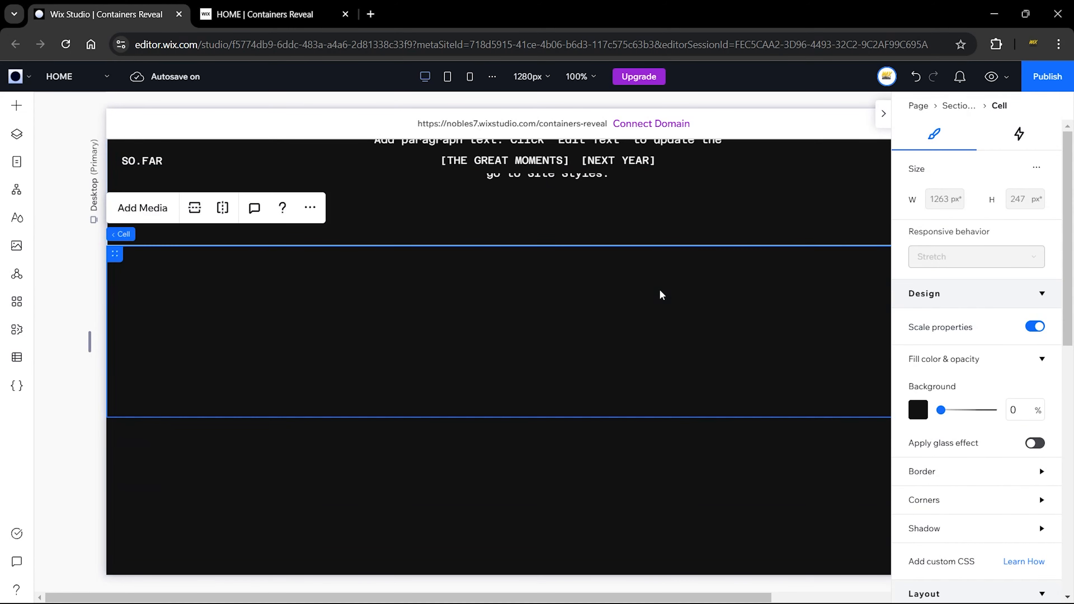
left_click(271, 14)
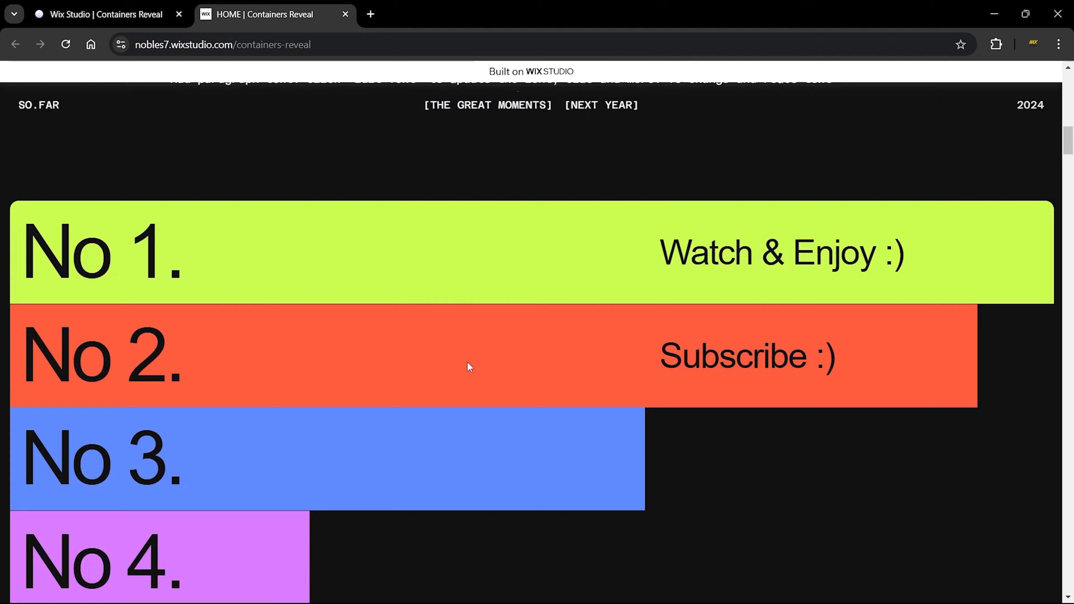
scroll(470, 367, "up", 5)
scroll(444, 364, "down", 6)
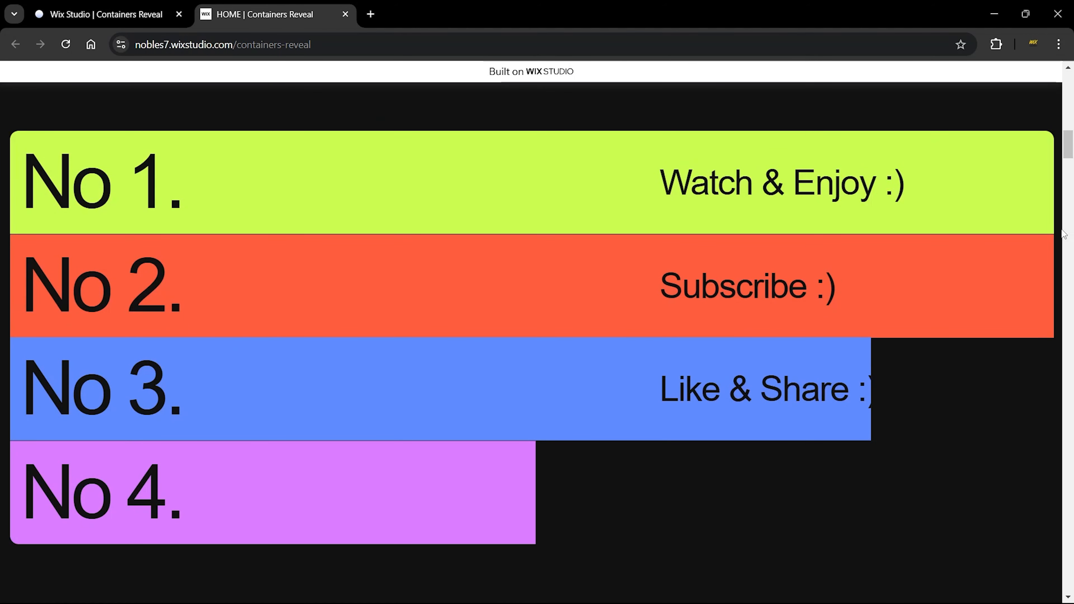
left_click(140, 14)
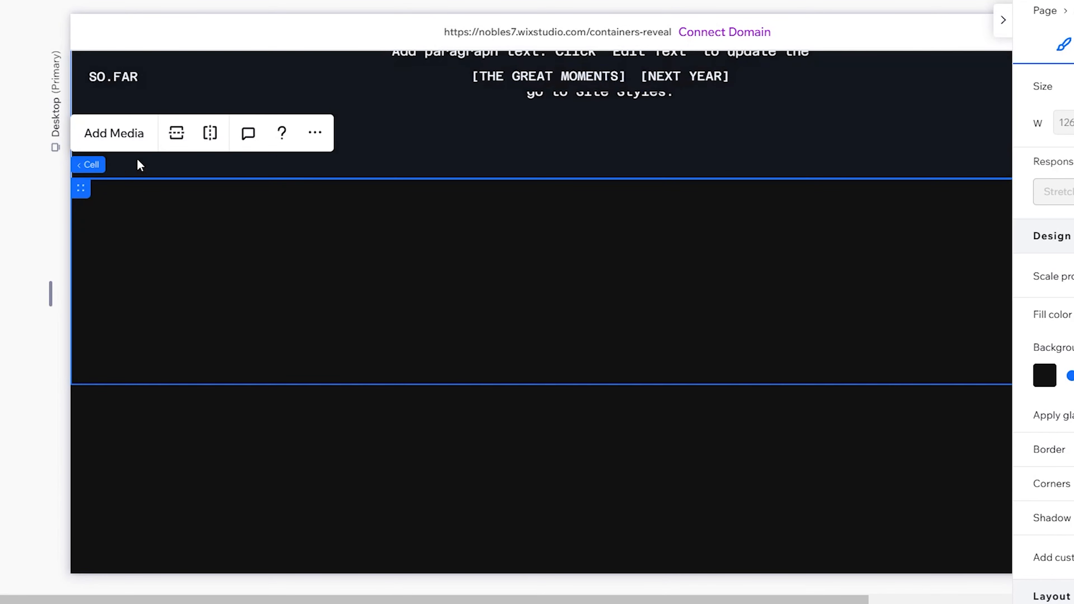
Step: Set 12 px padding on all sides of the whole section grid
mouse_move(96, 167)
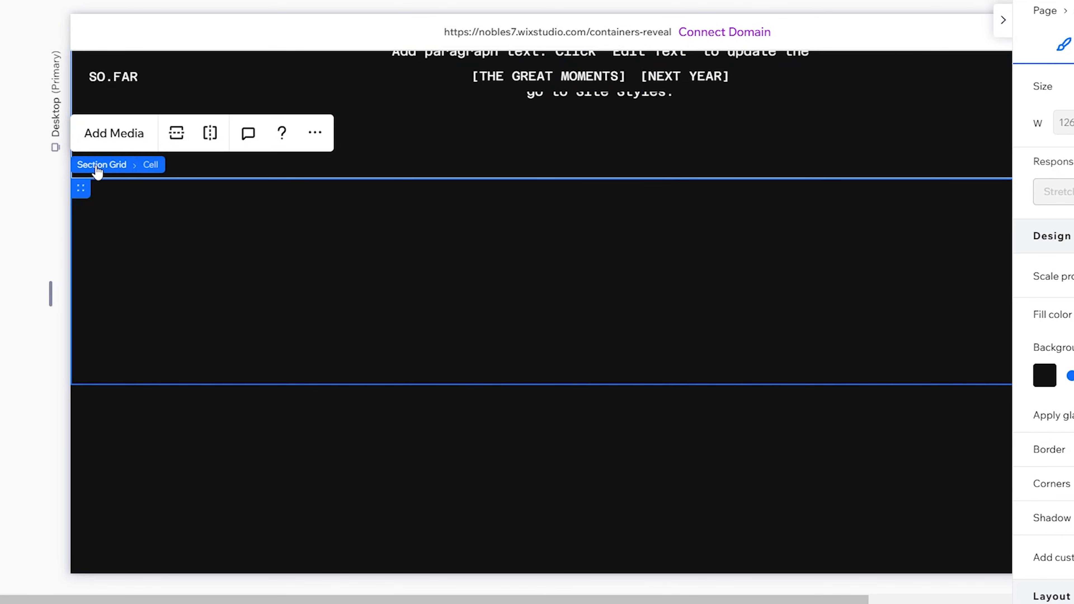
left_click(97, 169)
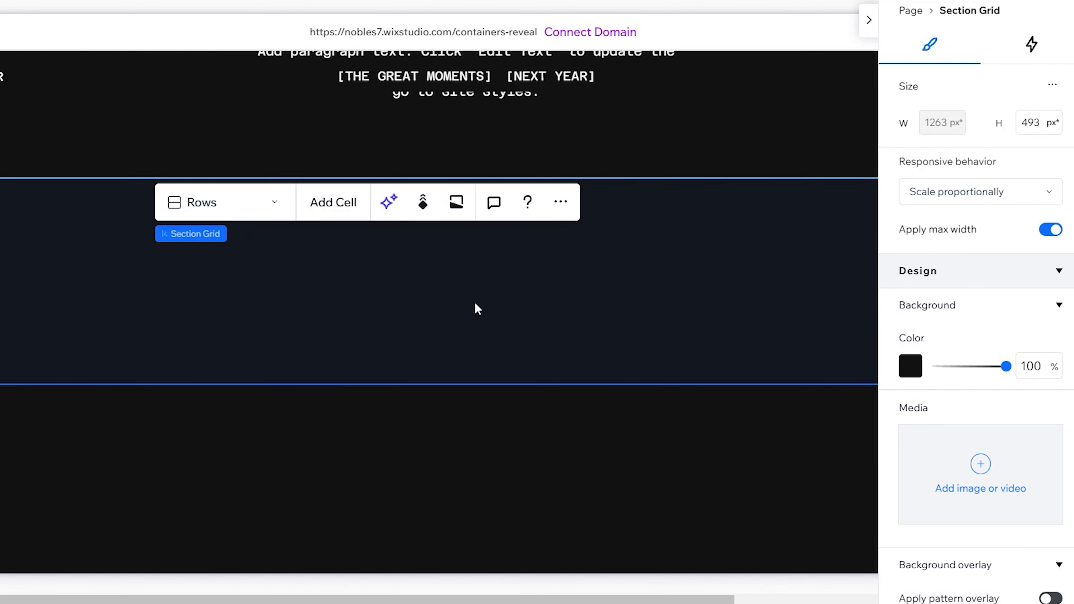
scroll(988, 310, "down", 10)
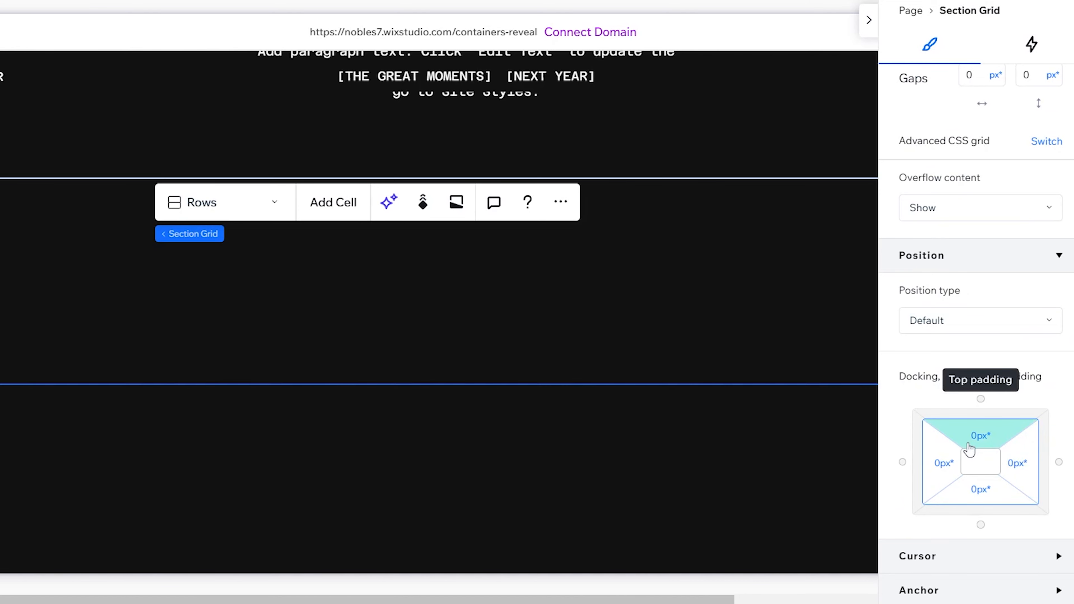
left_click(984, 438)
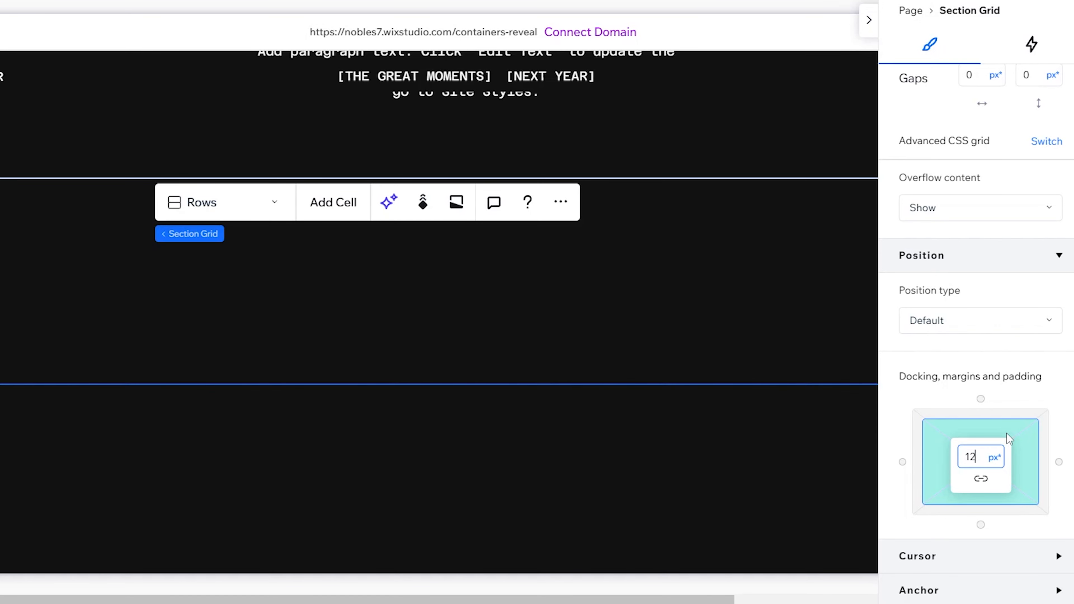
key("Return")
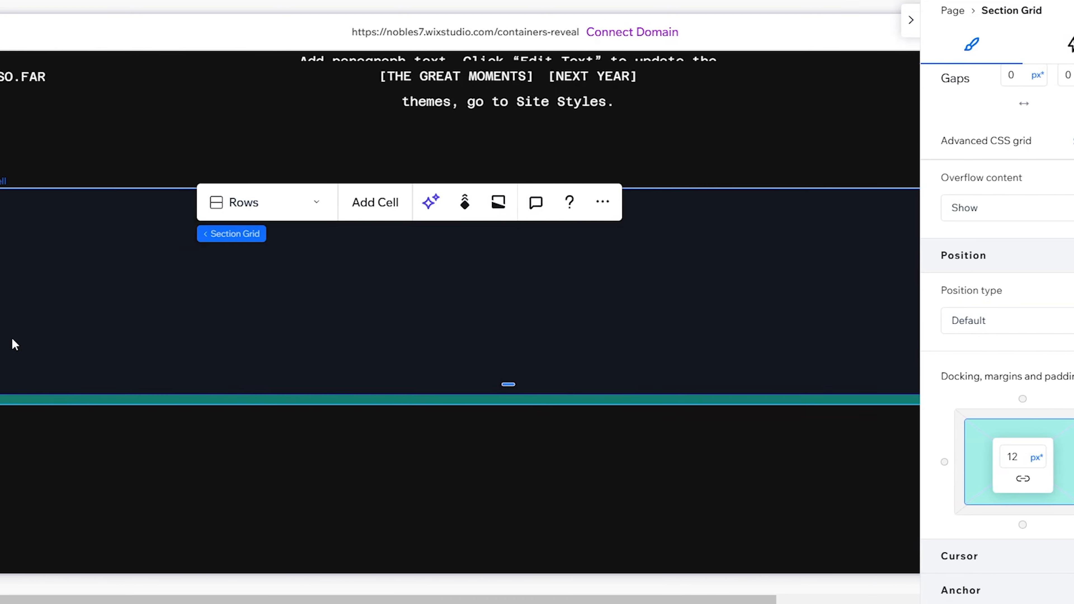
scroll(44, 222, "up", 4)
scroll(498, 262, "down", 5)
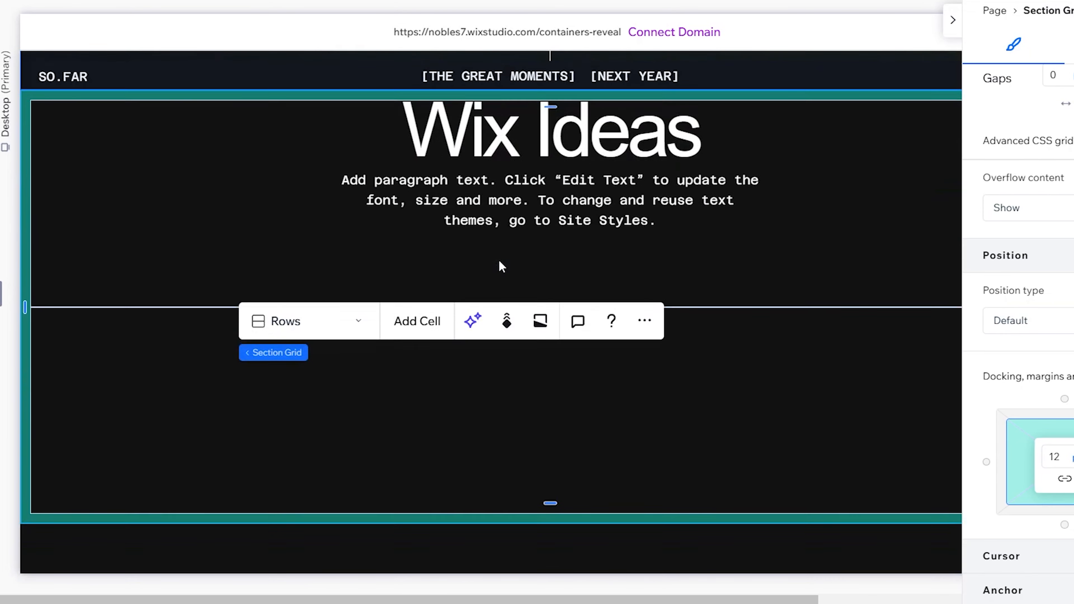
left_click(392, 278)
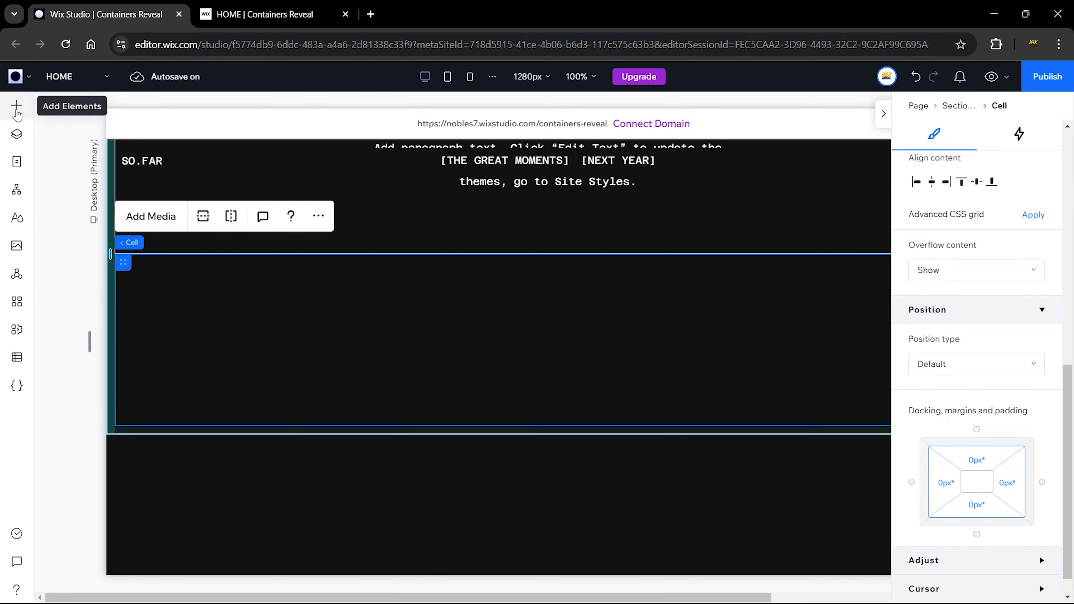
Step: Drop a Container into the lower cell, stretch it to full cell width and about 143 px tall
left_click(17, 108)
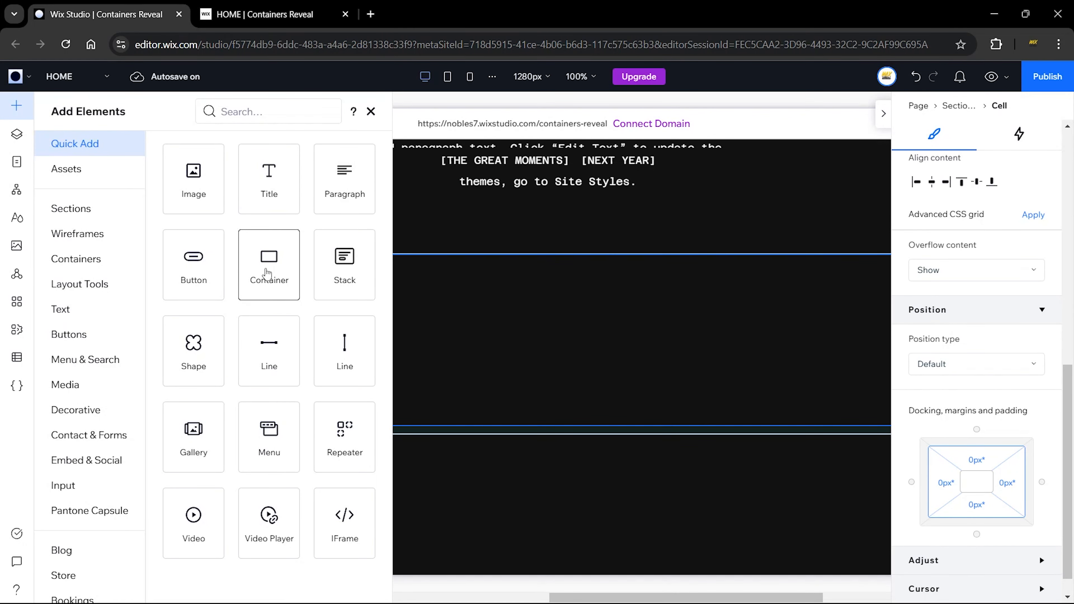
left_click(267, 268)
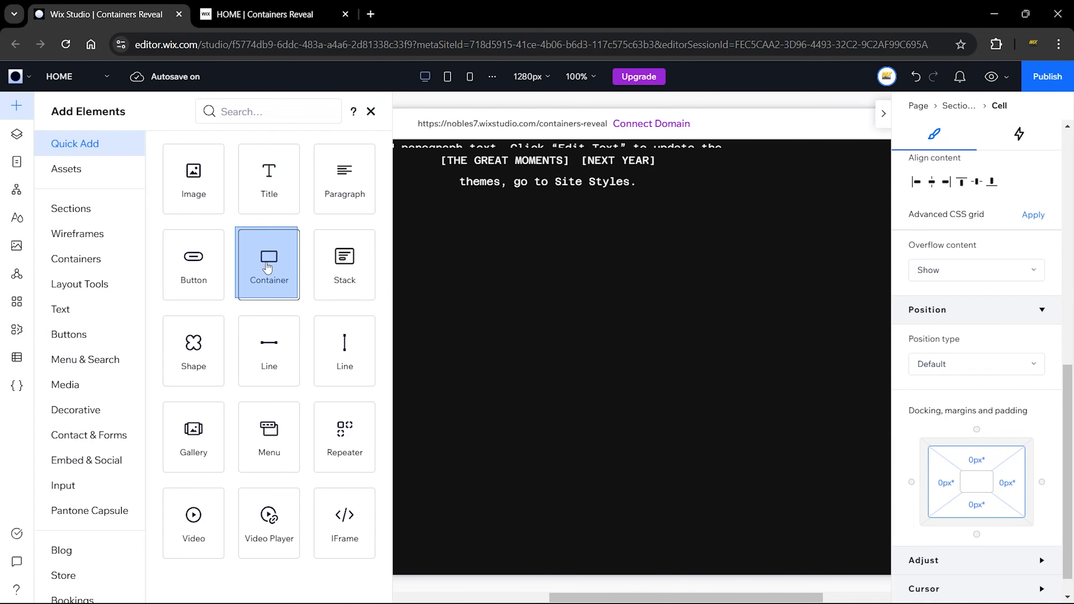
left_click_drag(268, 267, 283, 324)
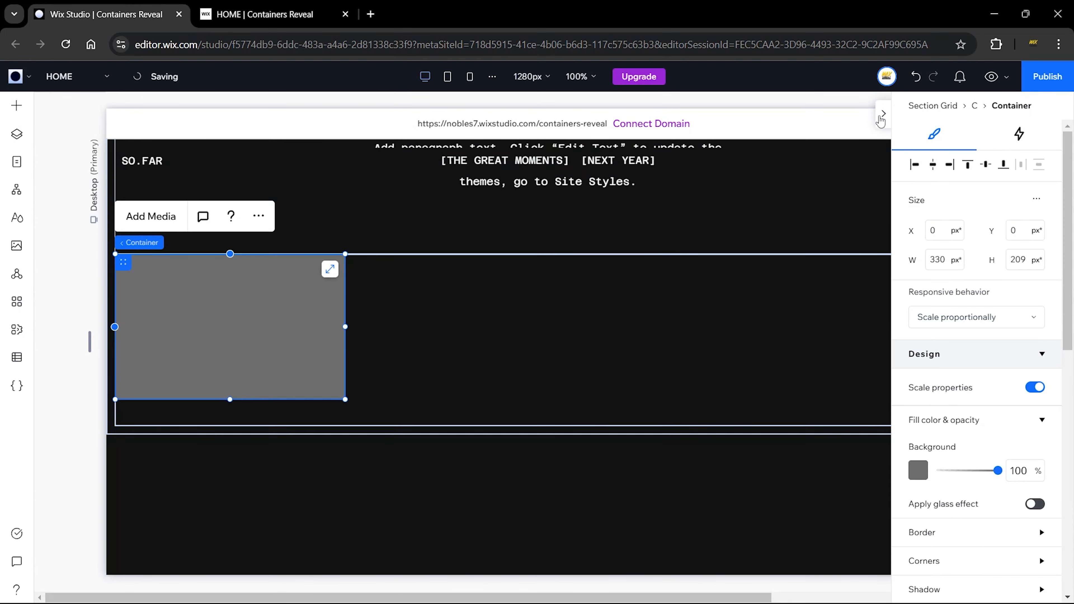
left_click(883, 114)
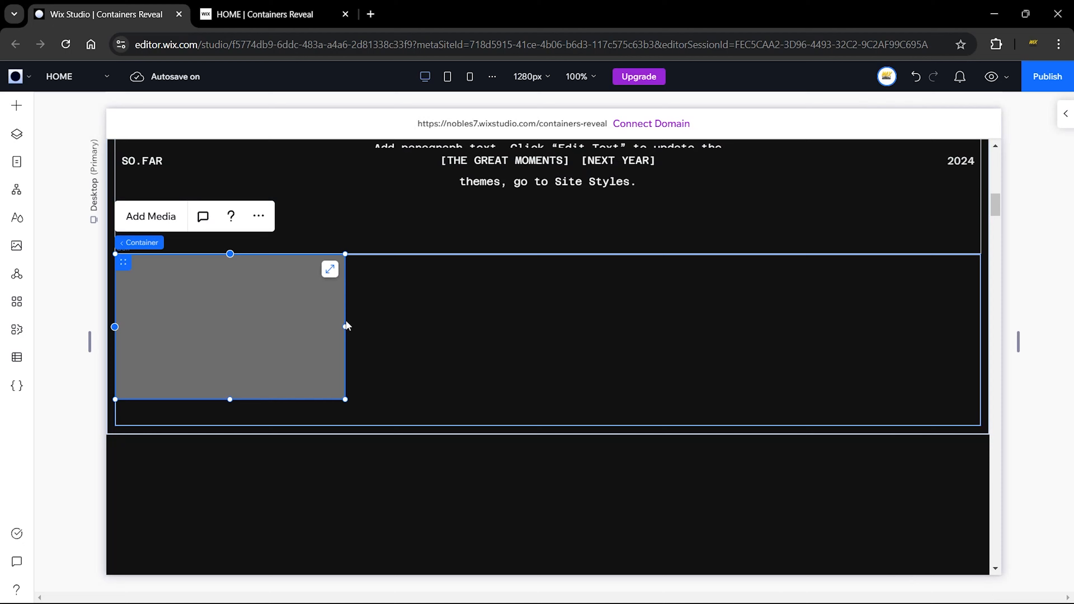
left_click_drag(346, 323, 980, 316)
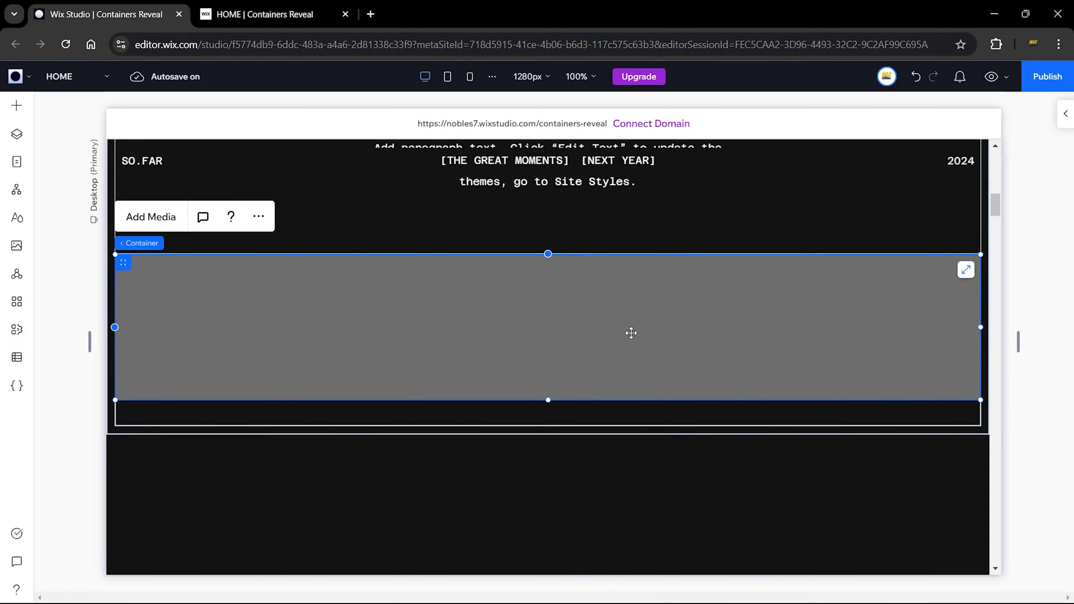
left_click_drag(550, 399, 563, 352)
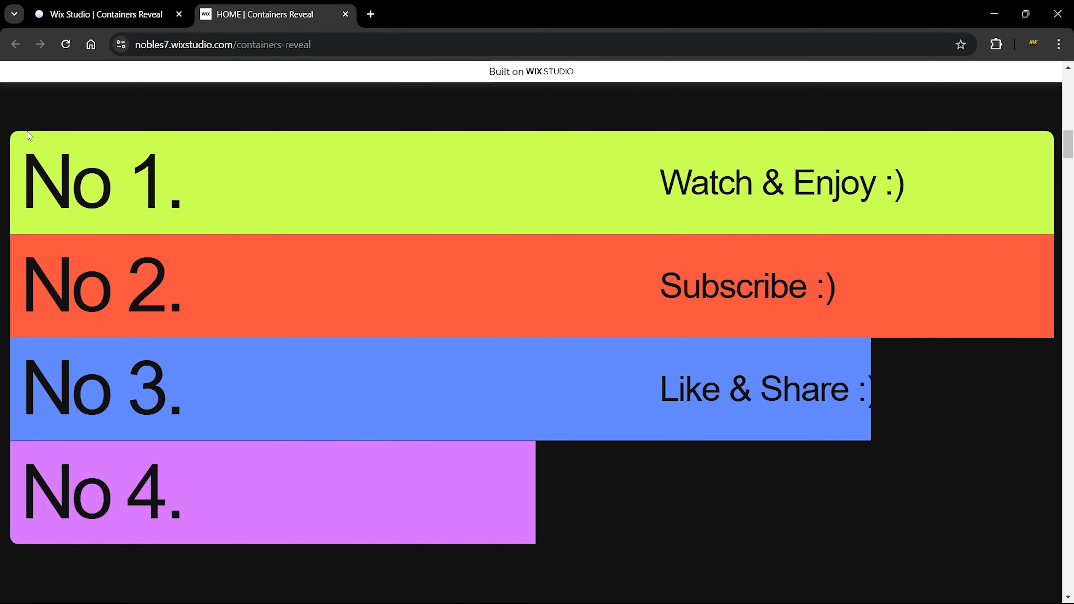
Step: Round the container's top-left and top-right corners to 10 px
left_click(139, 6)
scroll(977, 402, "down", 3)
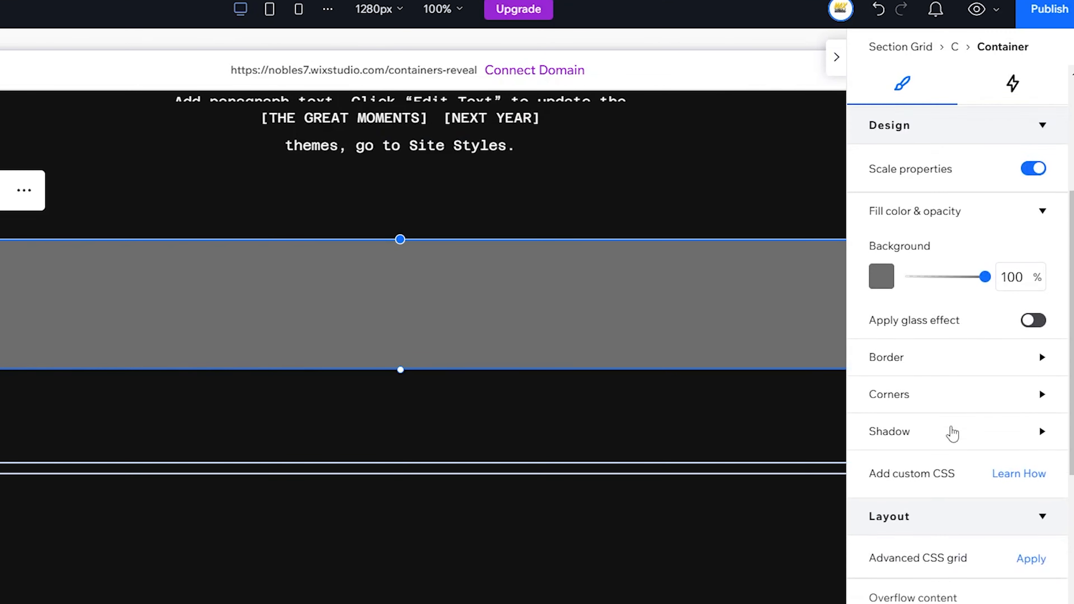
scroll(953, 433, "down", 1)
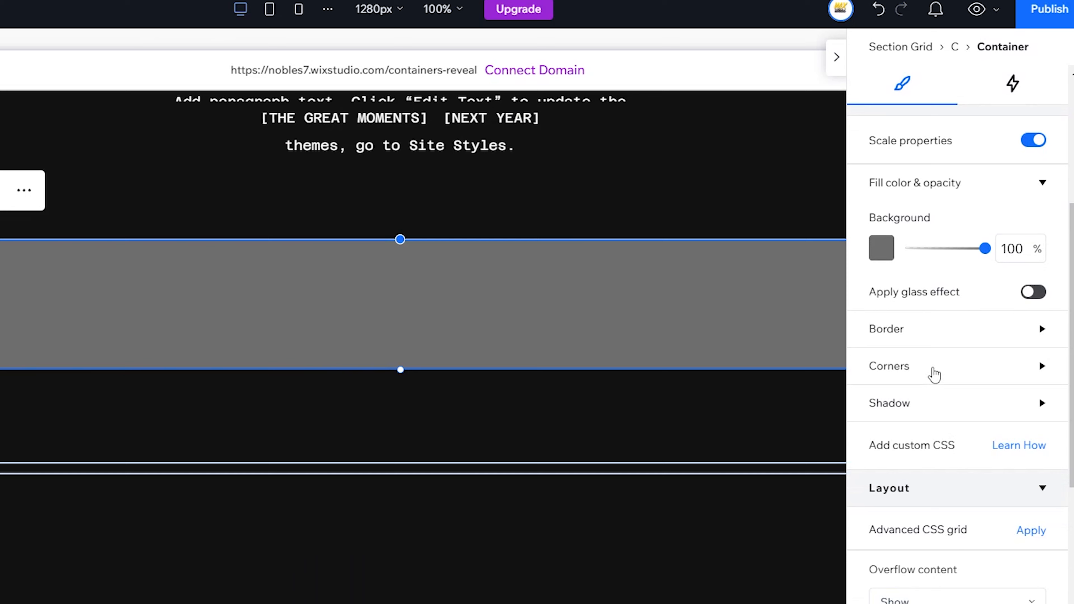
left_click(932, 372)
left_click(956, 477)
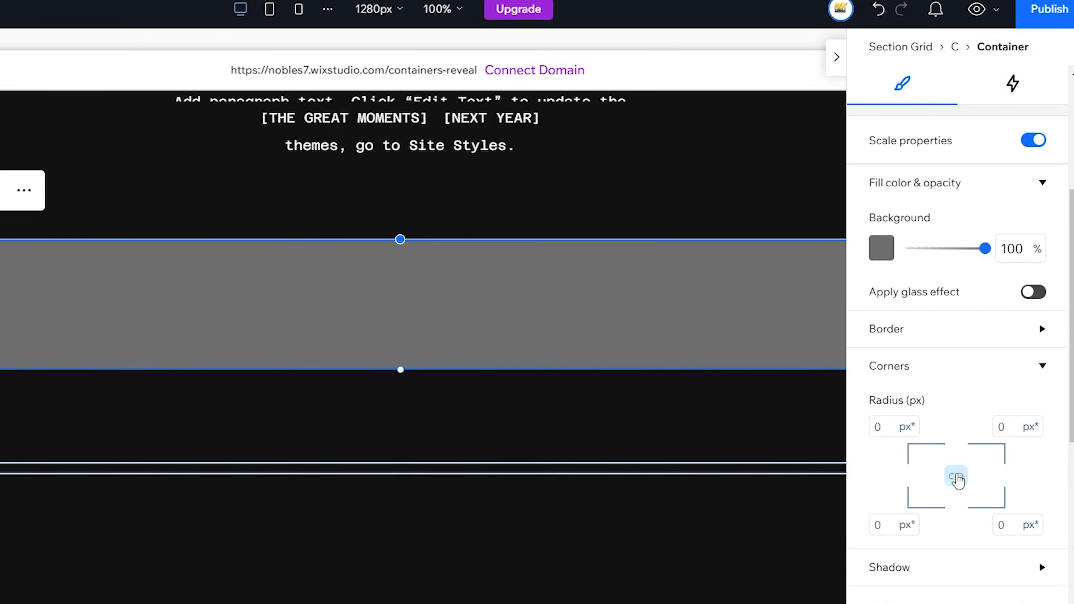
left_click(892, 424)
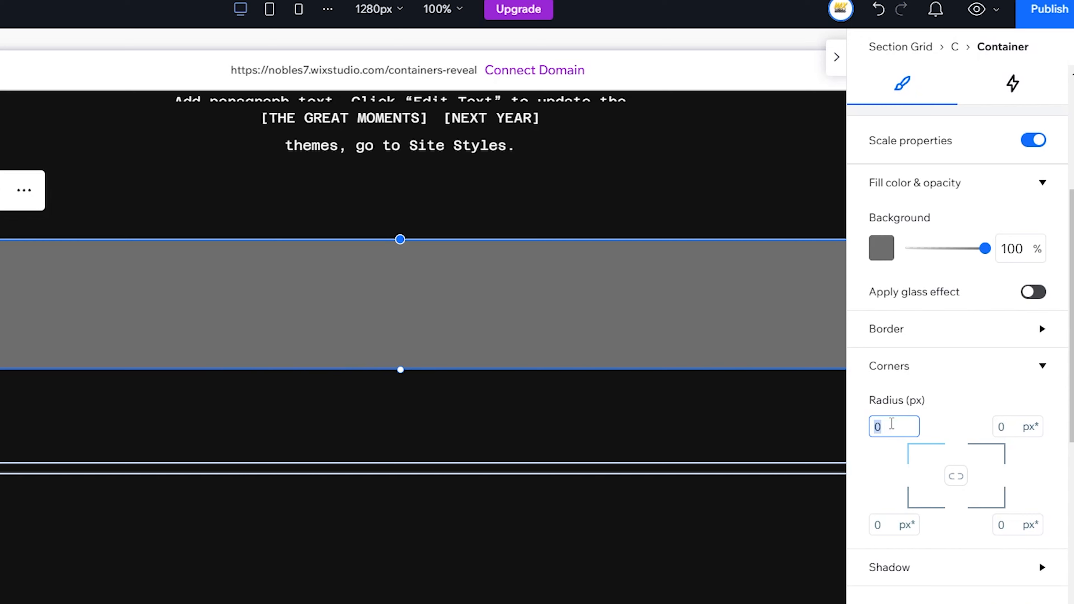
type("10")
left_click(999, 427)
type("10")
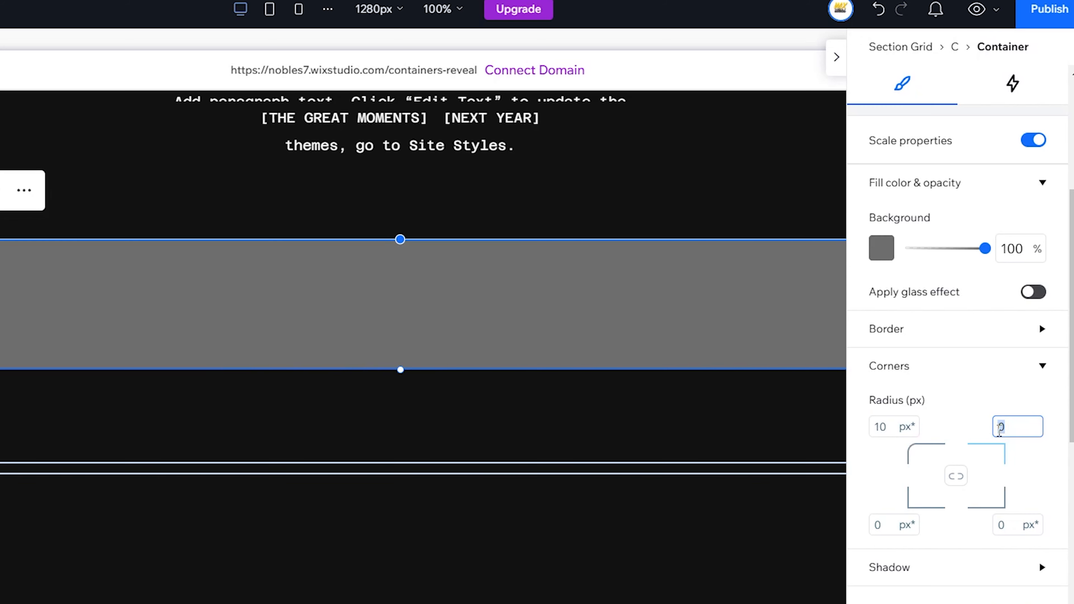
key("Return")
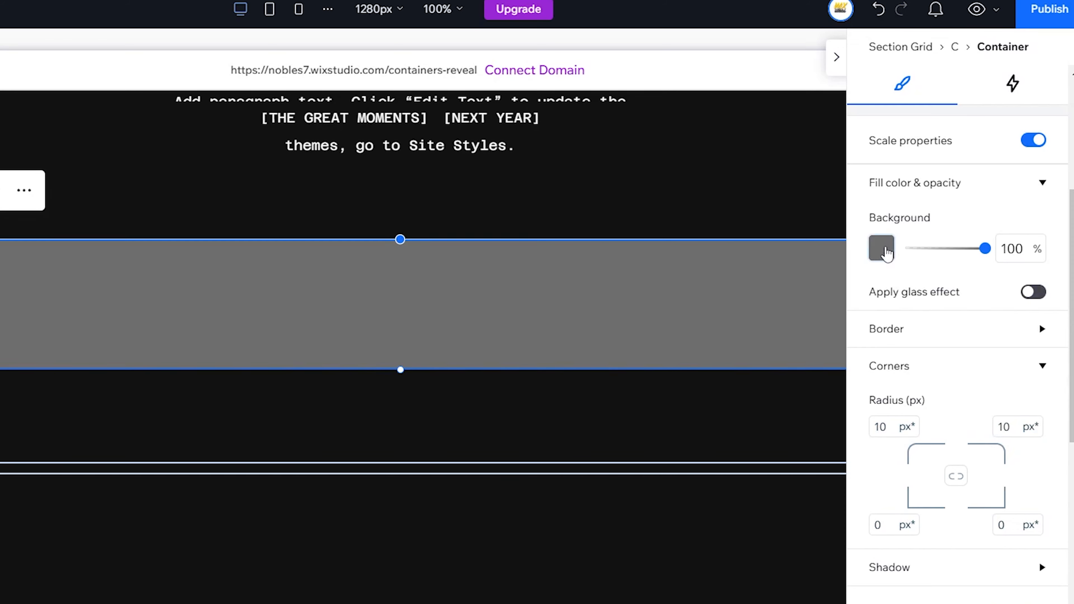
Step: Set the container background to the lime-green theme swatch
left_click(884, 250)
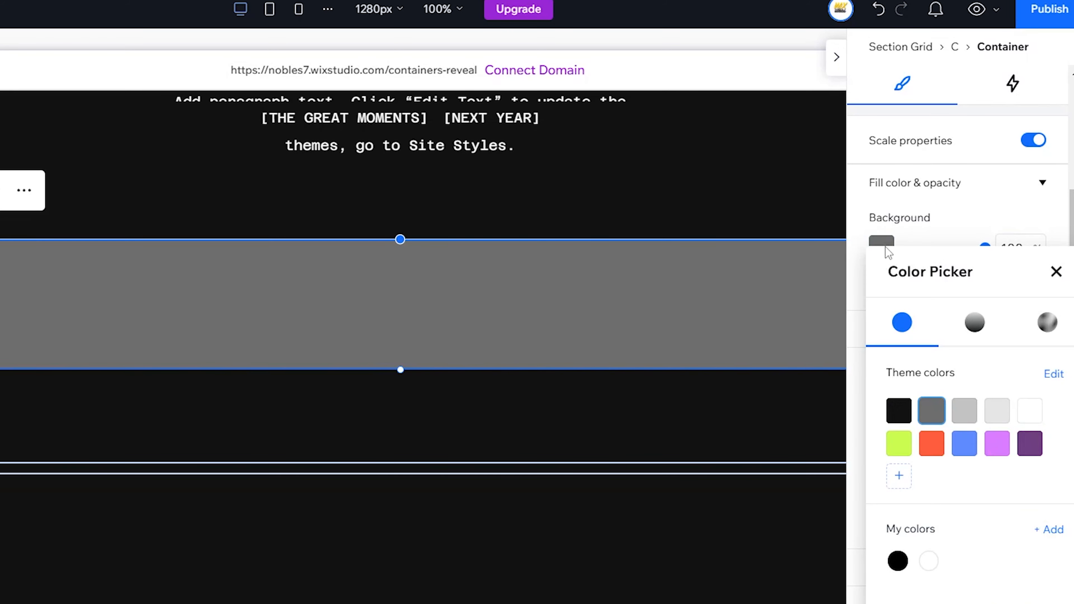
left_click(901, 448)
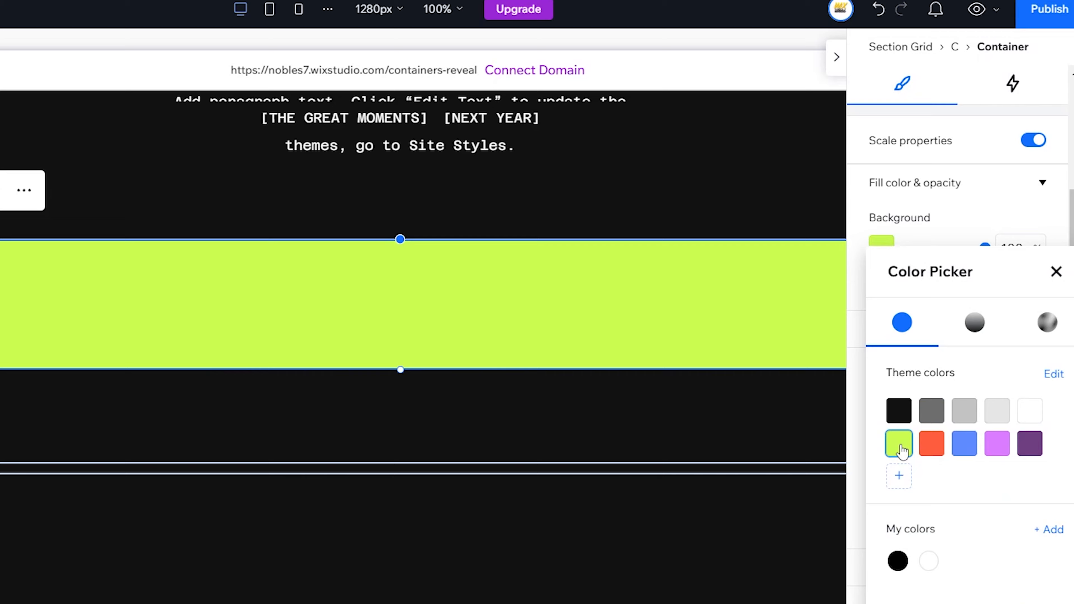
left_click(973, 223)
left_click(544, 126)
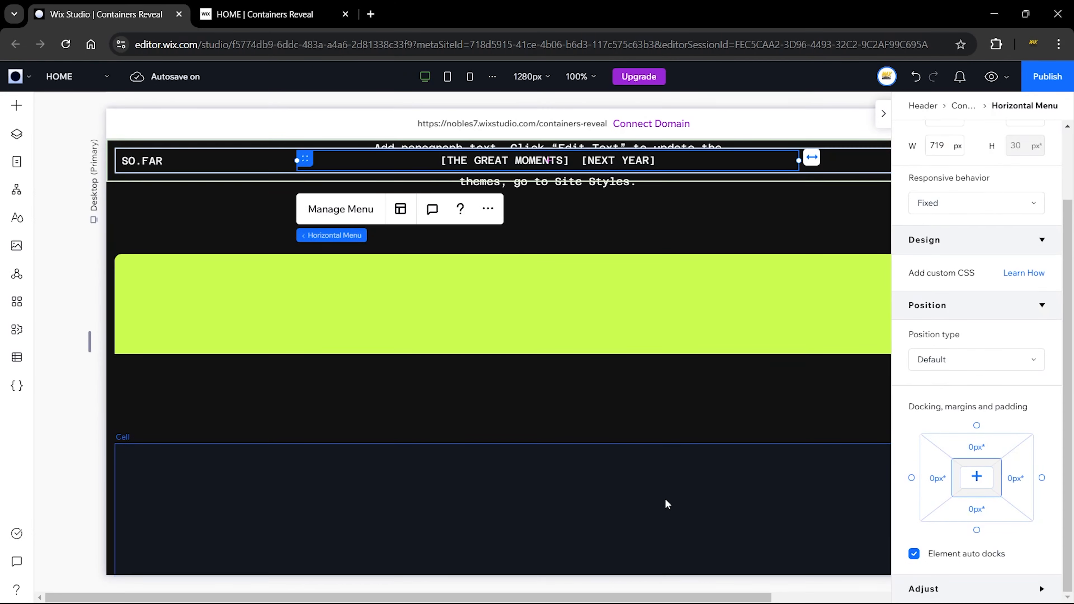
Step: Place a new Title element at the left side of the lime container
left_click(555, 574)
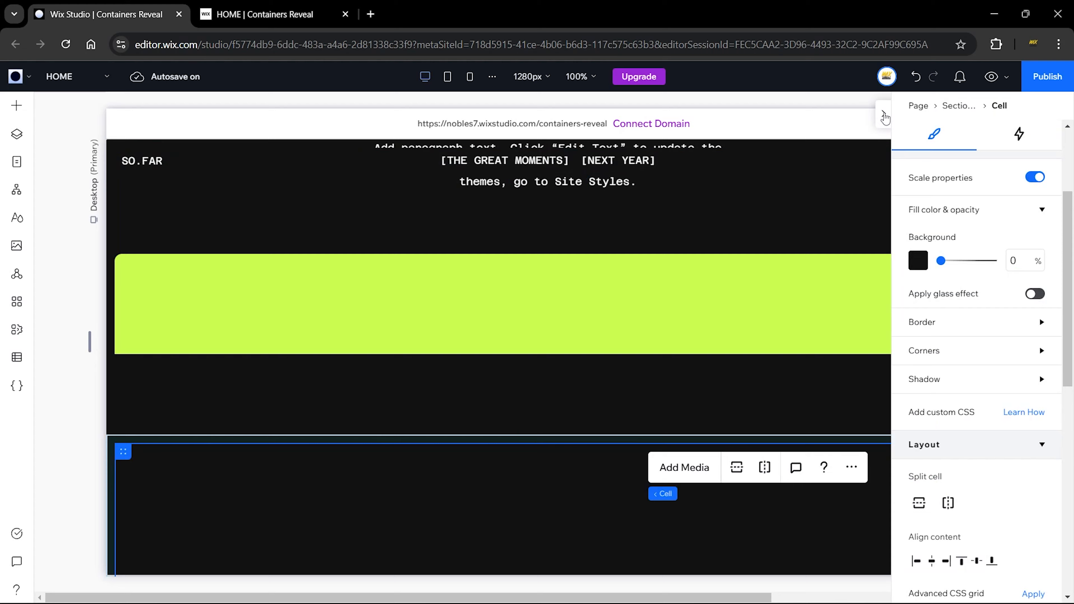
left_click(884, 114)
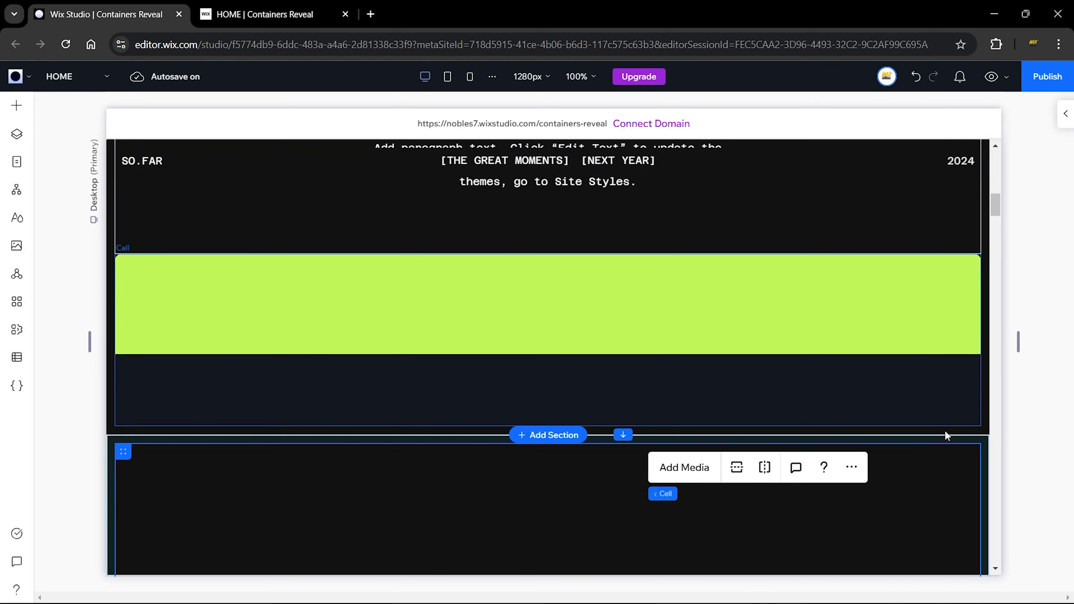
left_click(17, 107)
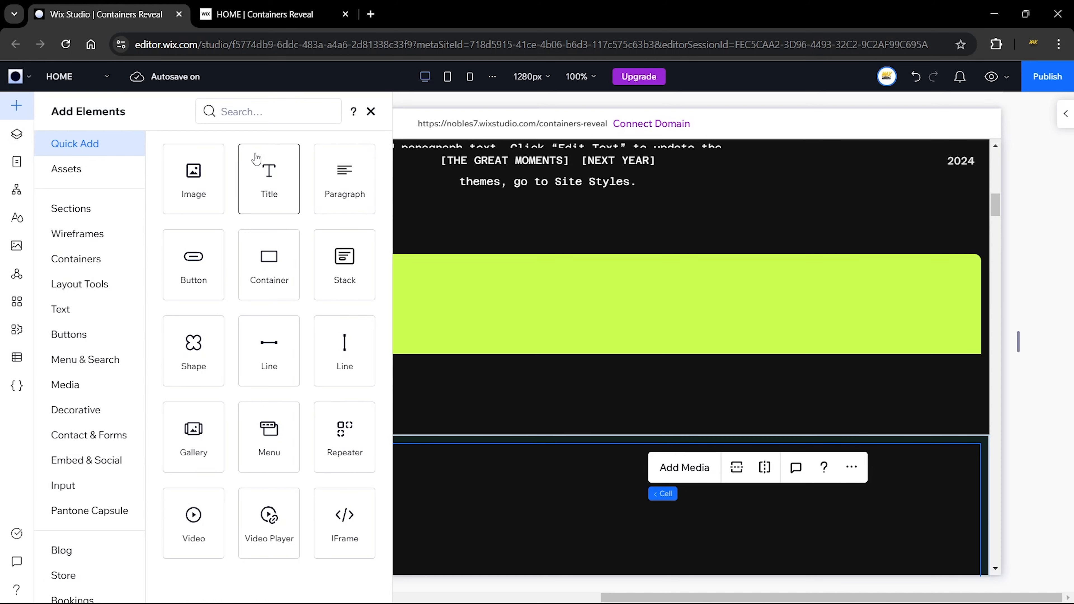
left_click_drag(271, 185, 477, 288)
left_click_drag(373, 304, 218, 306)
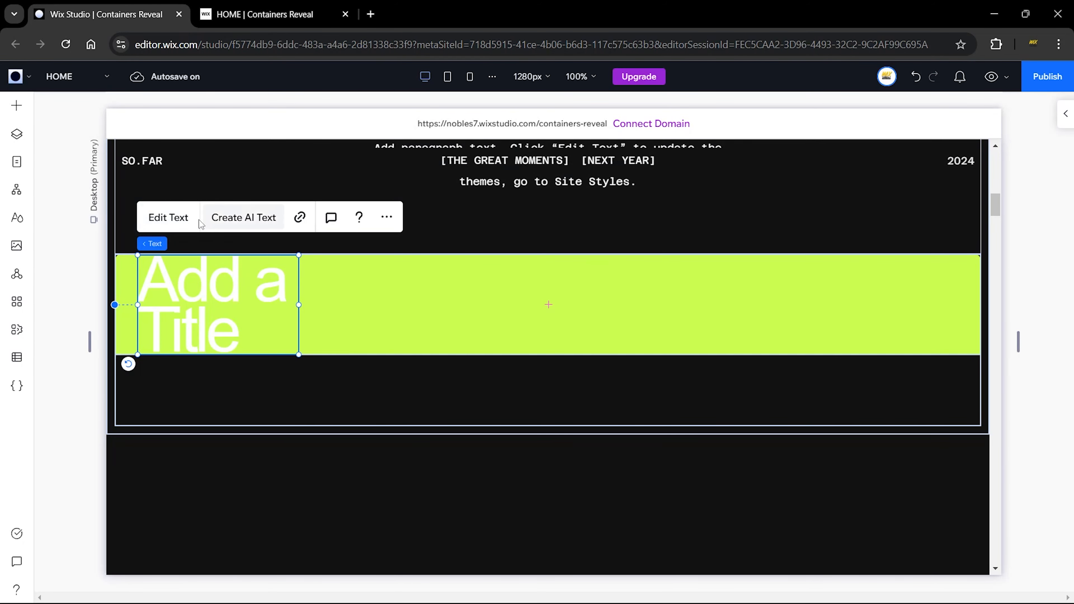
Step: Change the title text to 'No 1.' and colour it with the black theme swatch
left_click(186, 225)
type("No 1.")
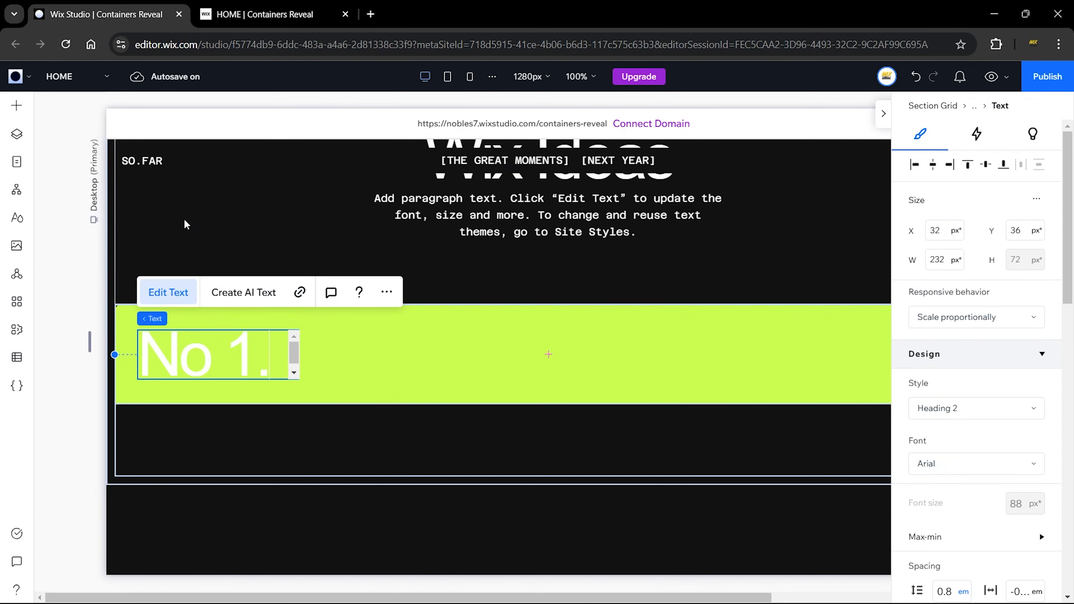
key("ctrl+a")
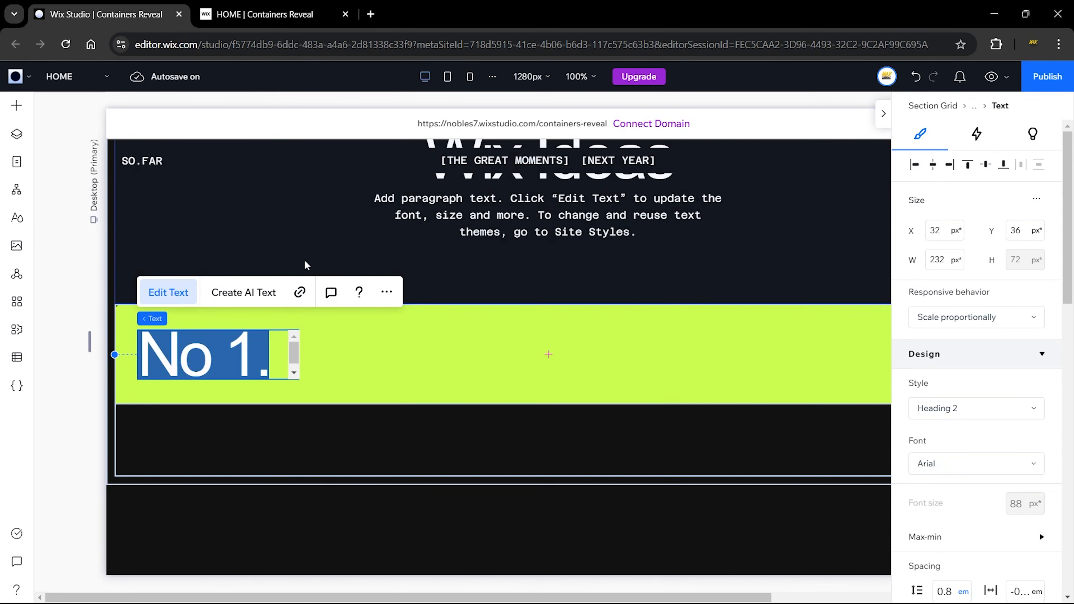
scroll(972, 424, "down", 6)
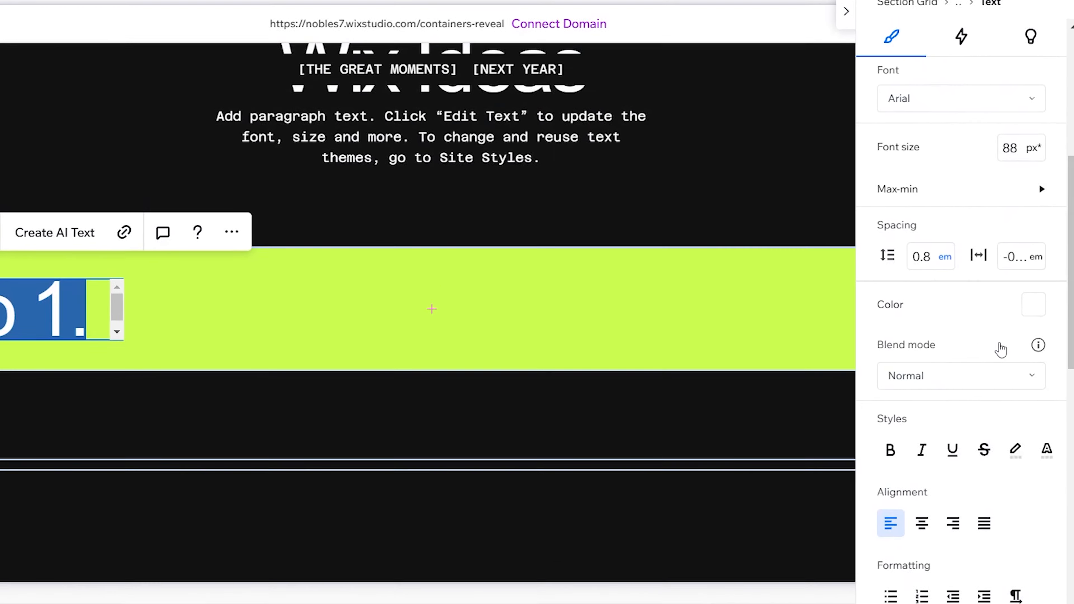
scroll(1001, 349, "down", 2)
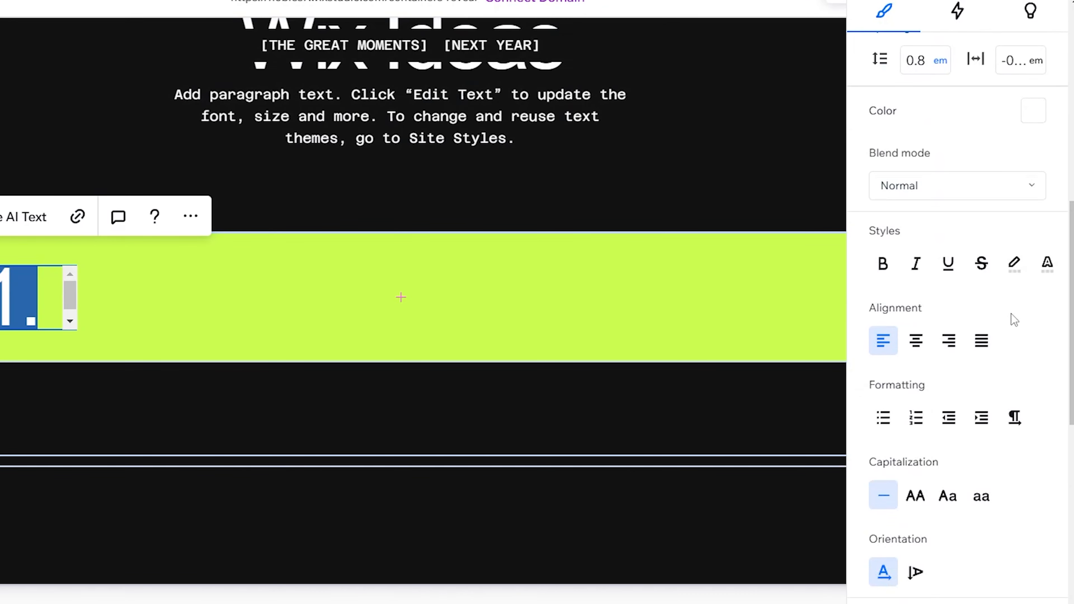
scroll(1029, 299, "up", 1)
left_click(1034, 221)
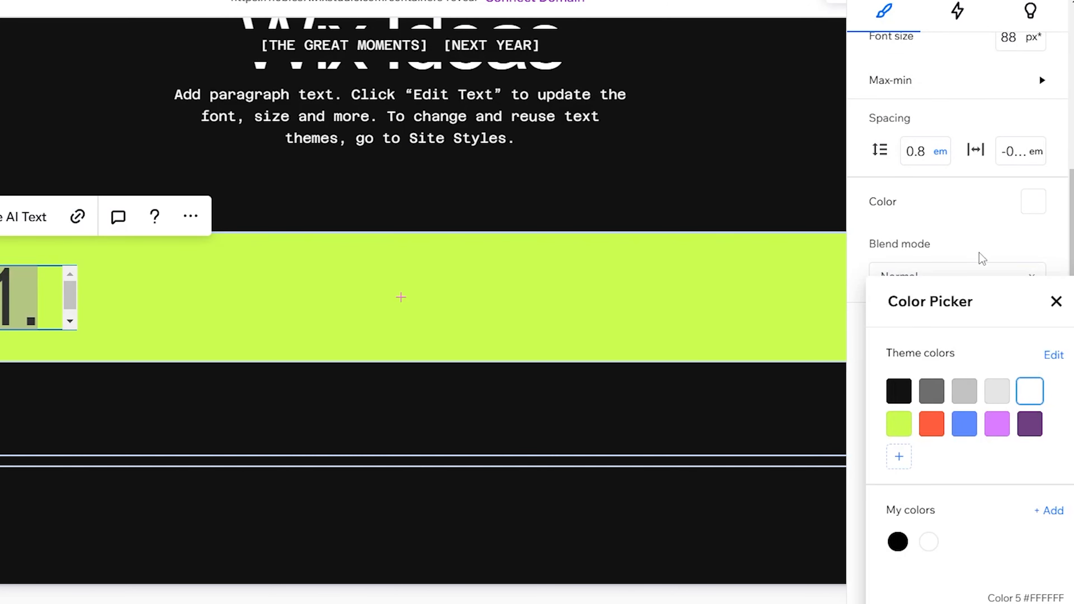
left_click(894, 391)
left_click(569, 272)
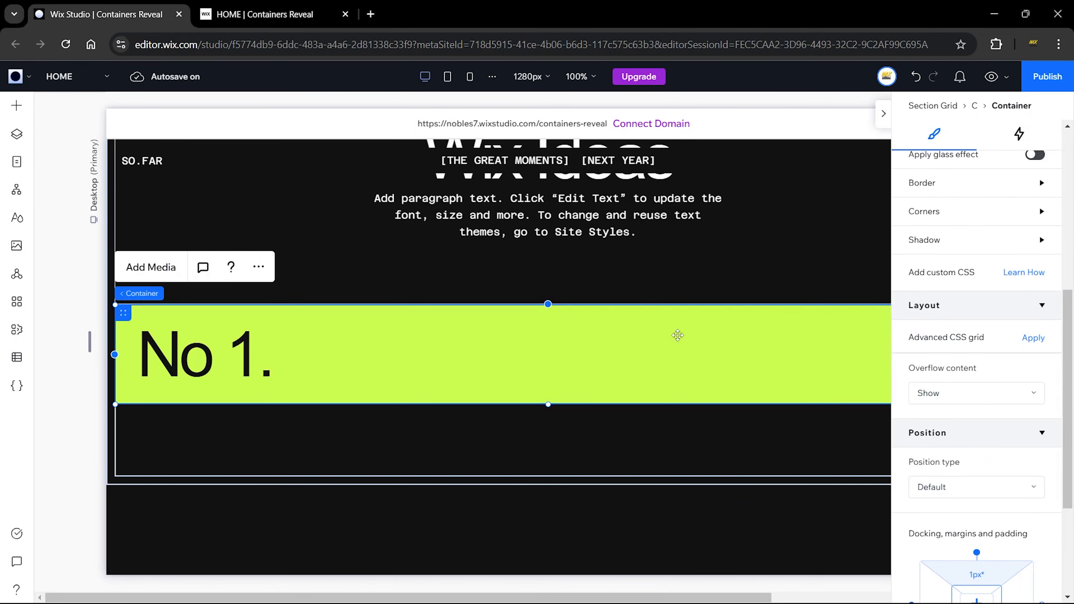
left_click(180, 336)
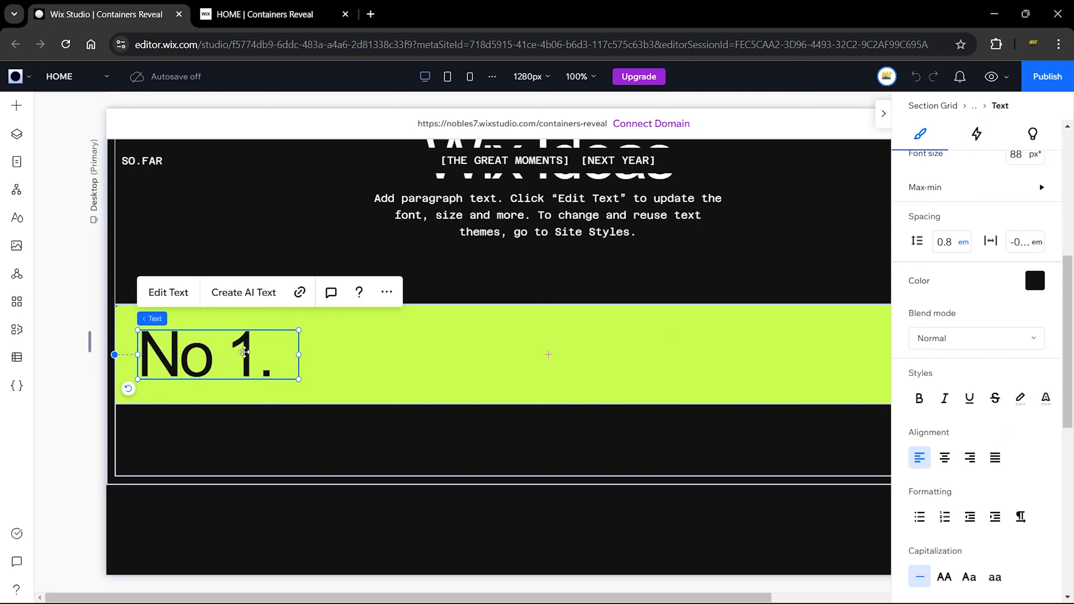
Step: Duplicate the 'No 1.' heading, move the copy to the container's right half and widen it
right_click(239, 355)
left_click(218, 363)
right_click(218, 364)
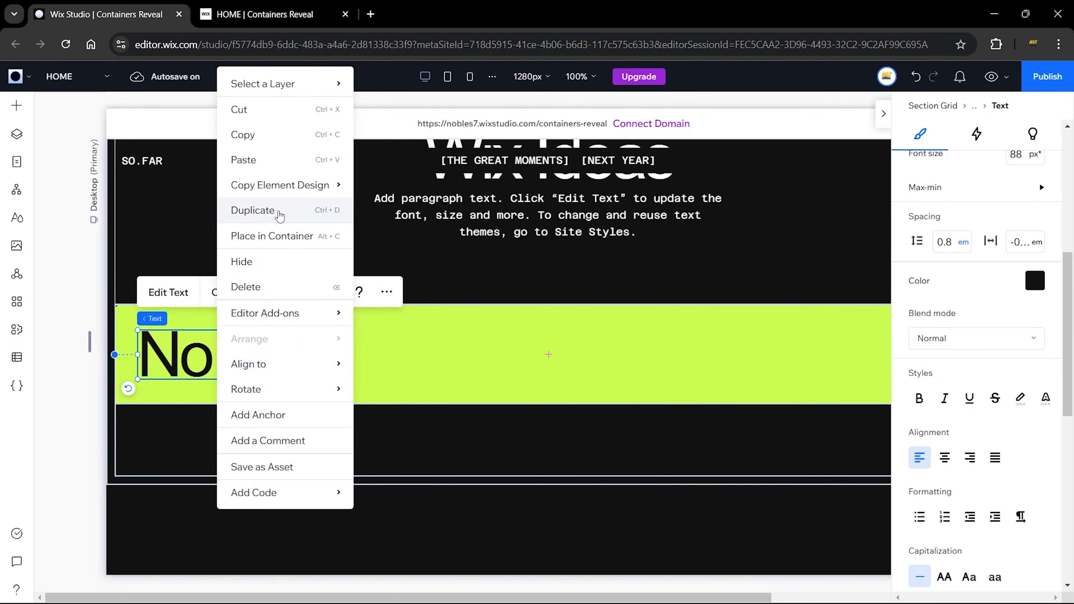
left_click(279, 211)
left_click_drag(233, 354, 671, 355)
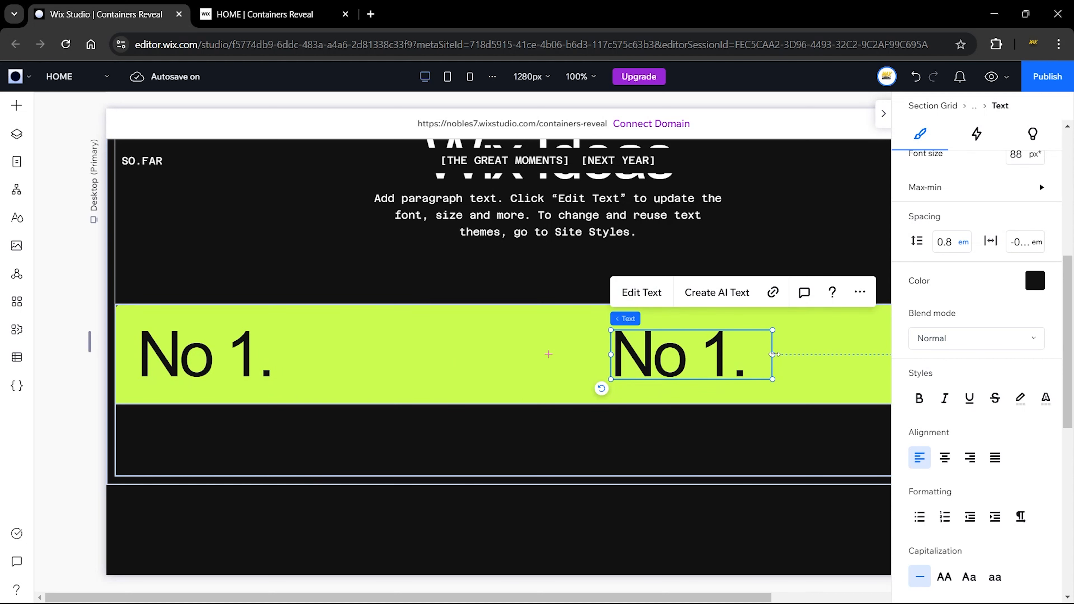
left_click_drag(774, 355, 889, 355)
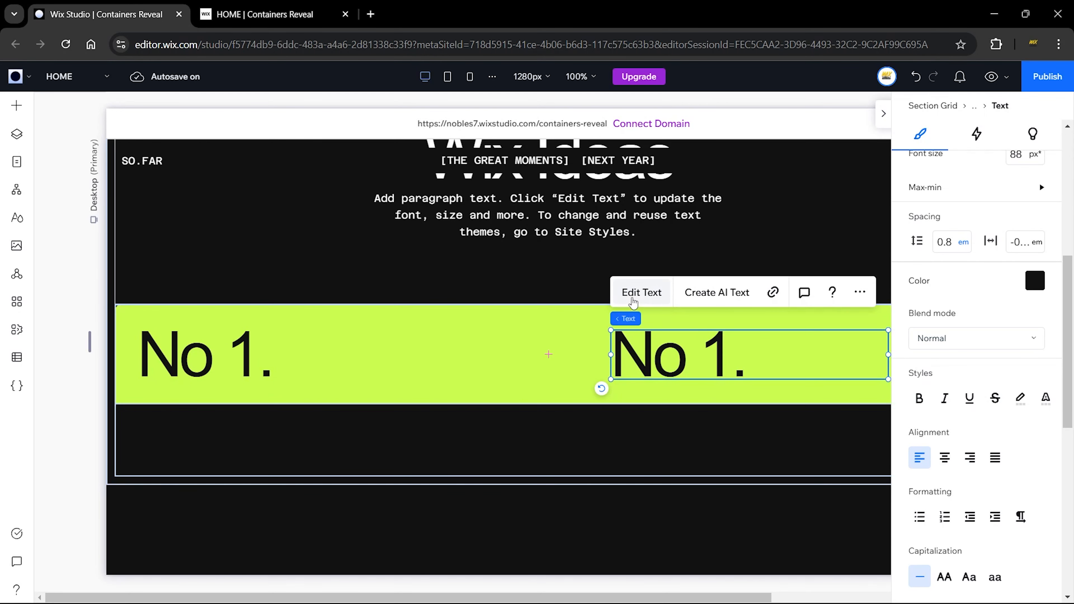
Step: Change the copy's text to 'Watch & Enjoy :)' and set its font size to 65
left_click(633, 302)
type("Watch & Enjoy :)")
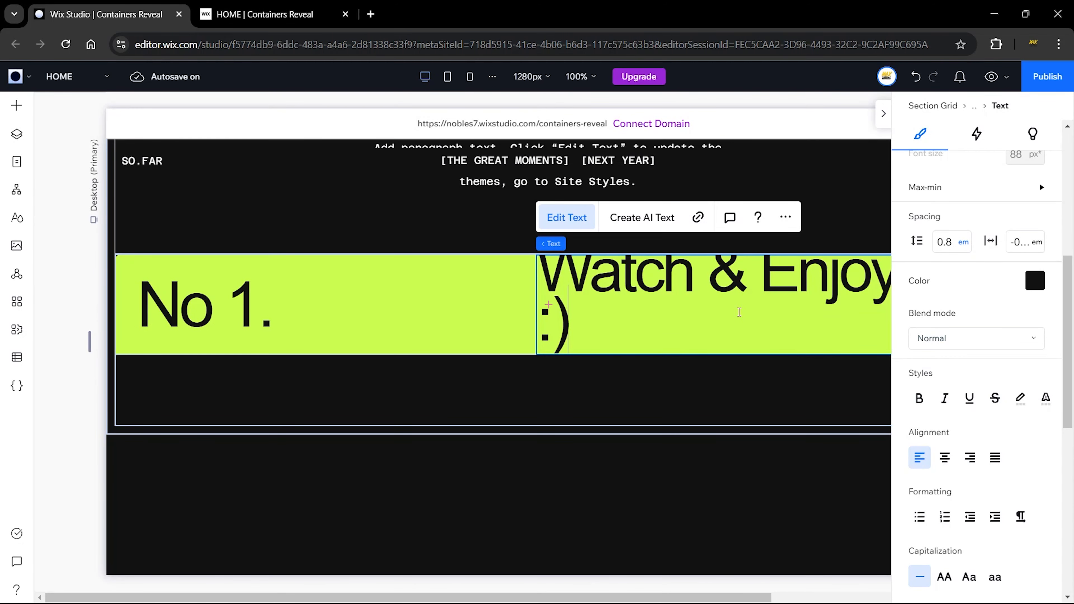
key("ctrl+a")
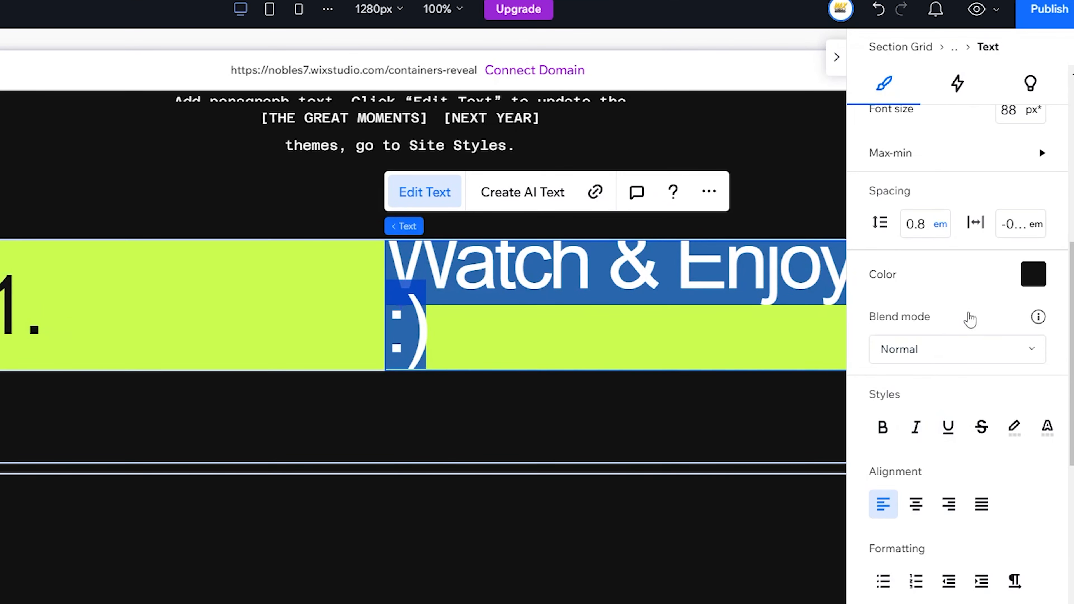
scroll(1015, 305, "up", 4)
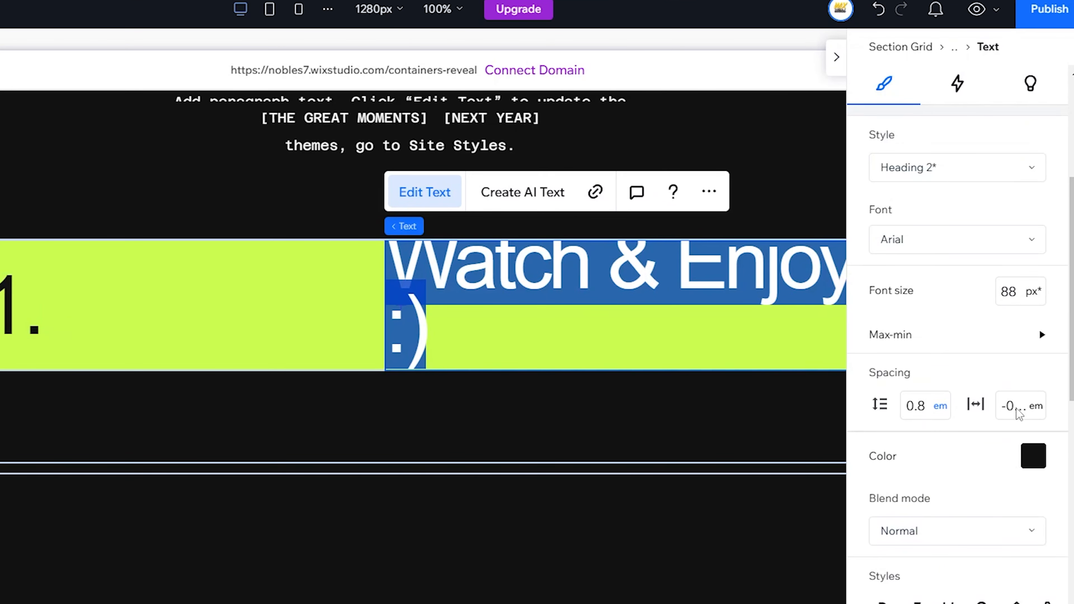
left_click(1017, 292)
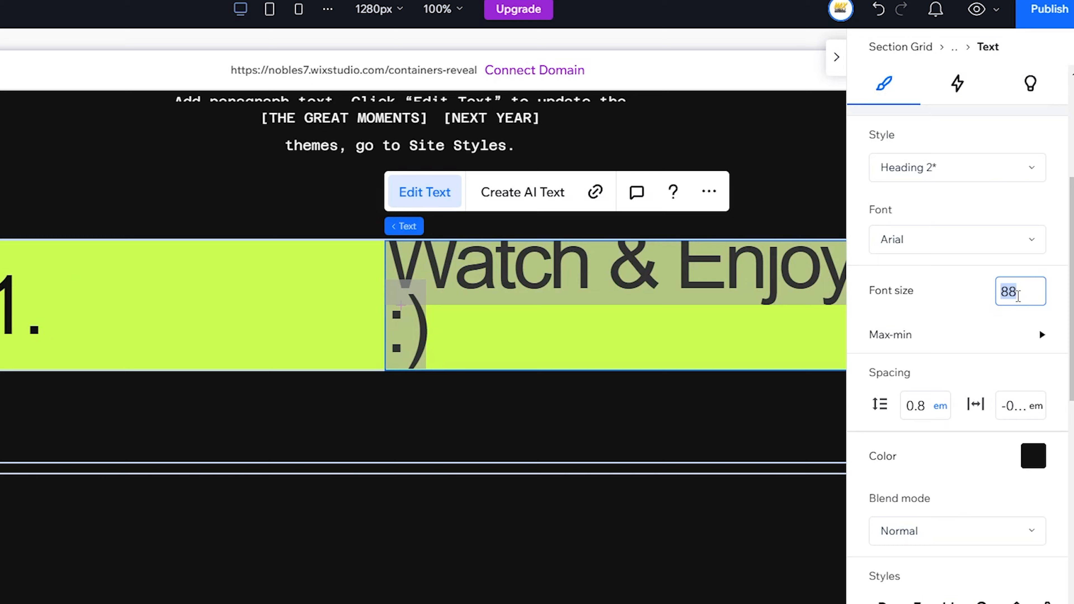
type("65")
key("Return")
Step: Select the 'Watch & Enjoy :)' and 'No 1.' headings and stack them side by side in the lime container
left_click(609, 358)
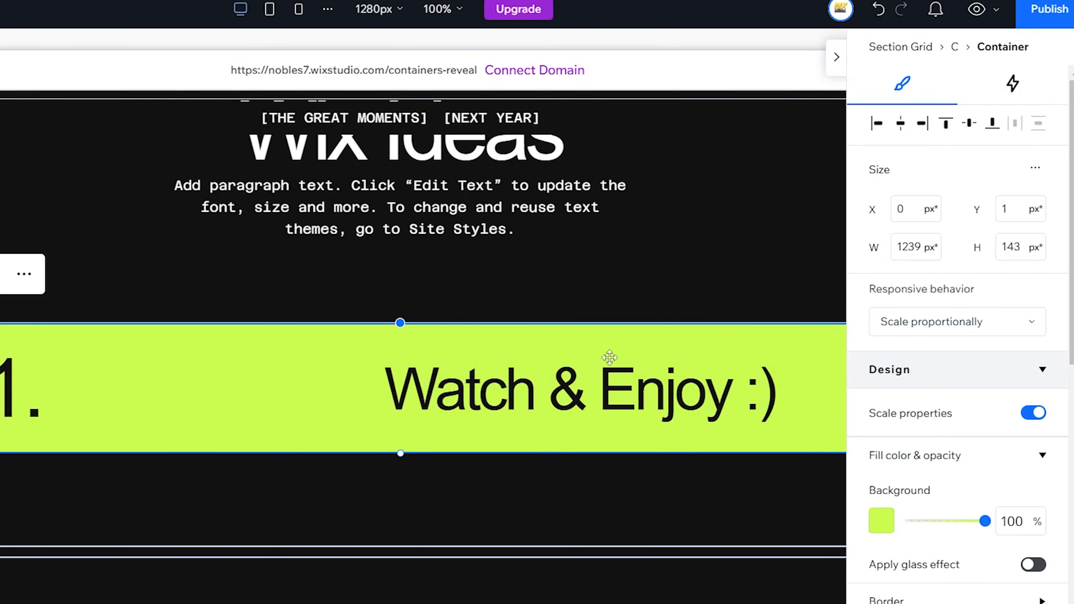
left_click(622, 393)
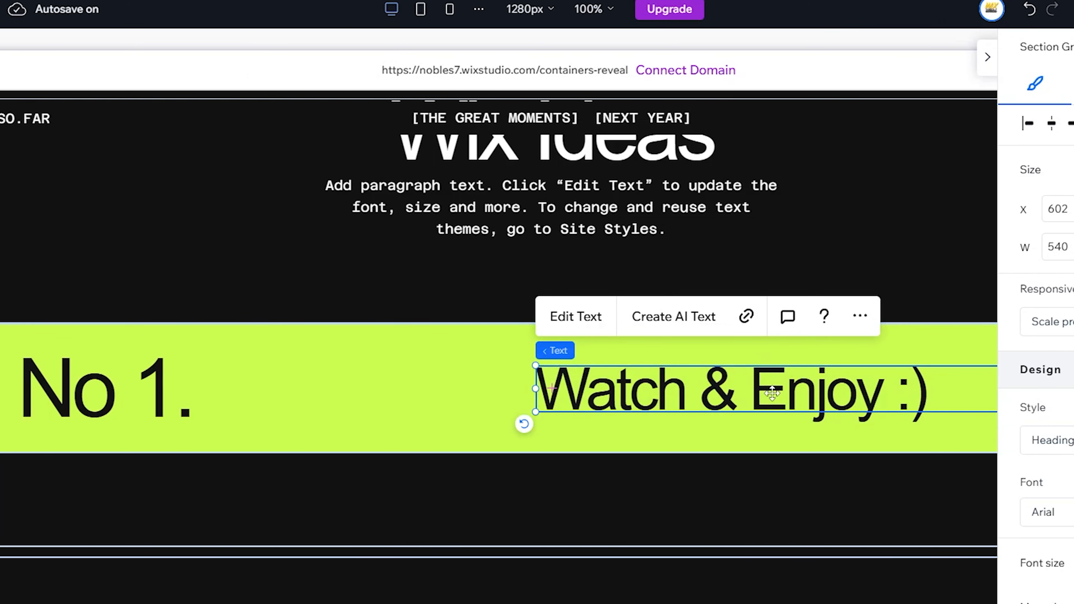
left_click(114, 395, "shift")
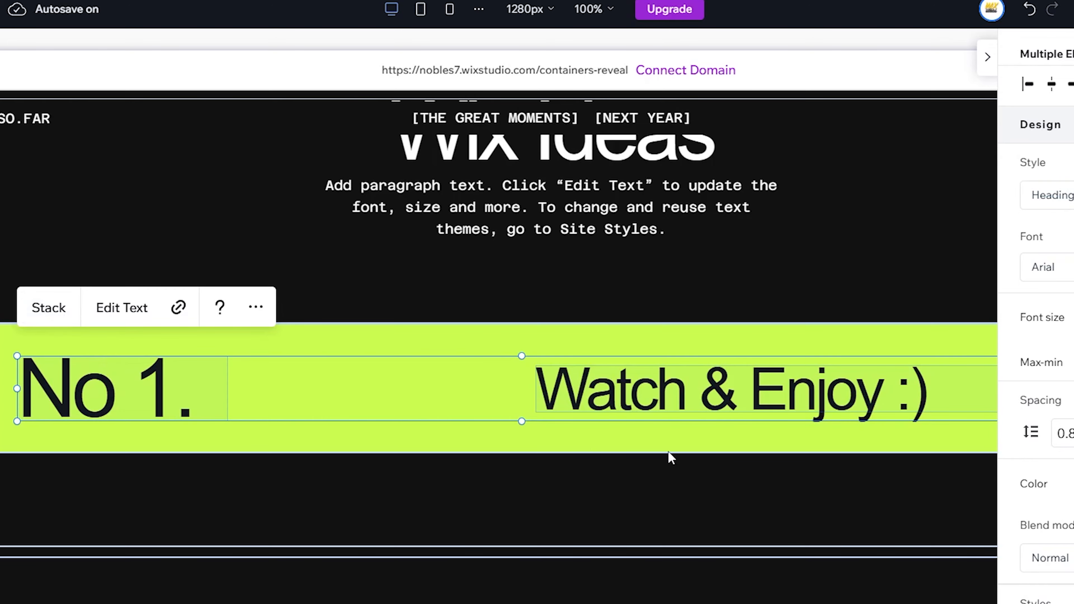
left_click(988, 58)
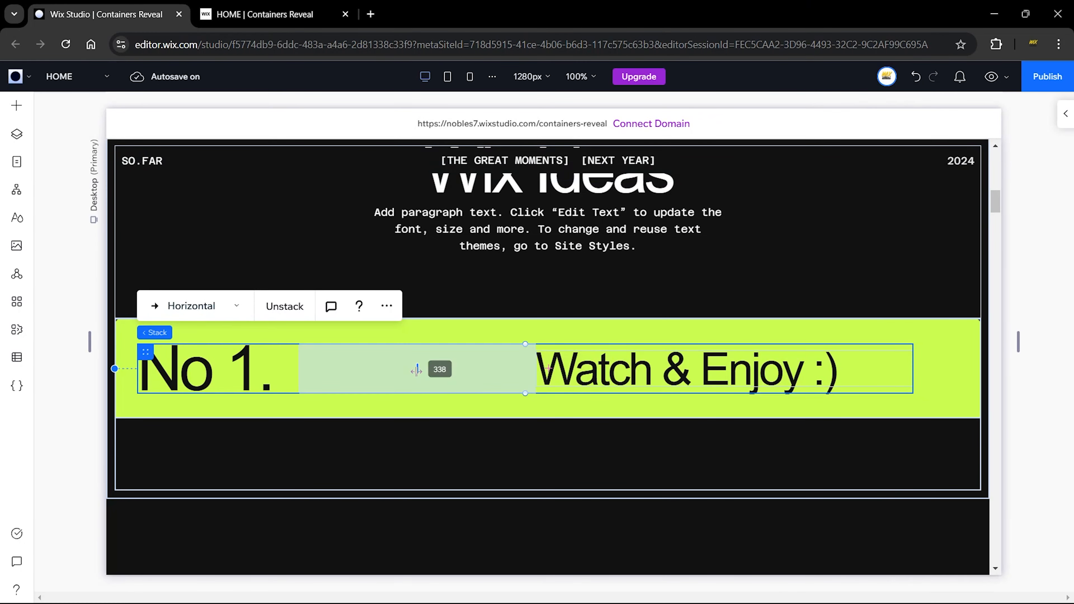